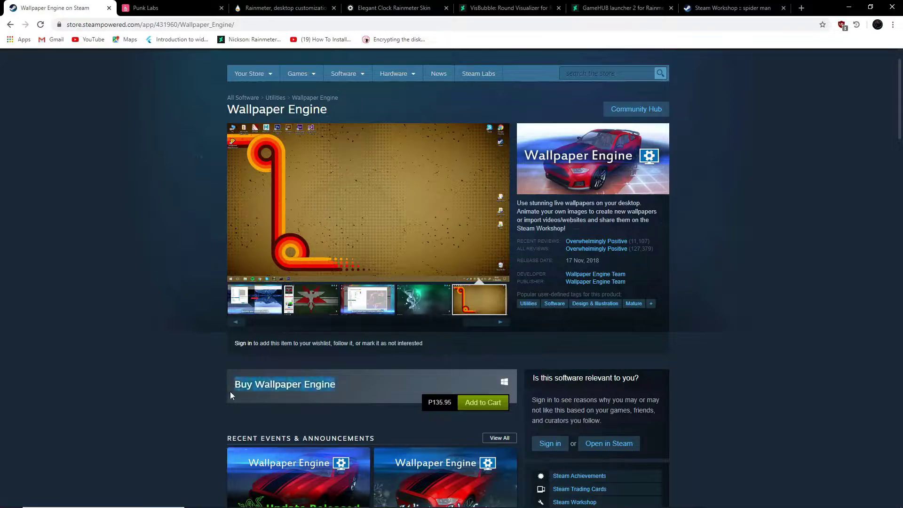
# Scroll the Wallpaper Engine Steam page to its P135.95 Add to Cart purchase section
pyautogui.click(292, 402)
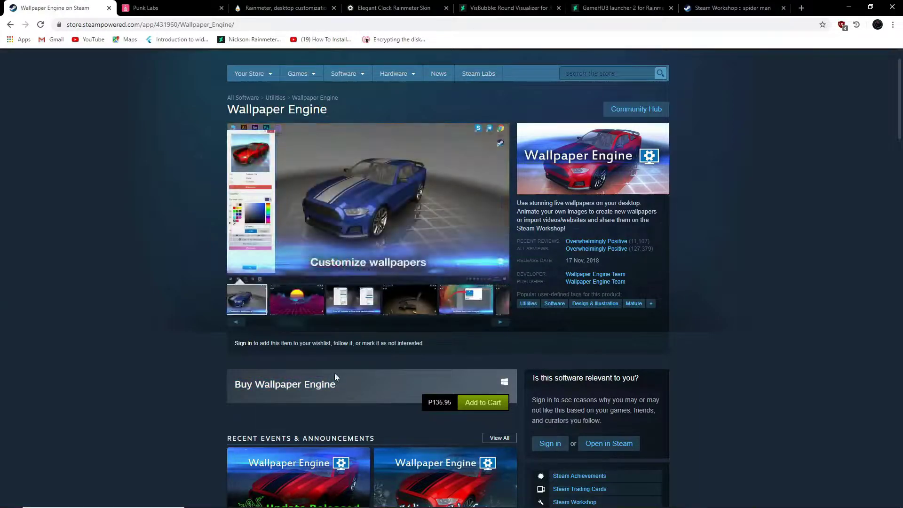
pyautogui.scroll(1, 219, 363)
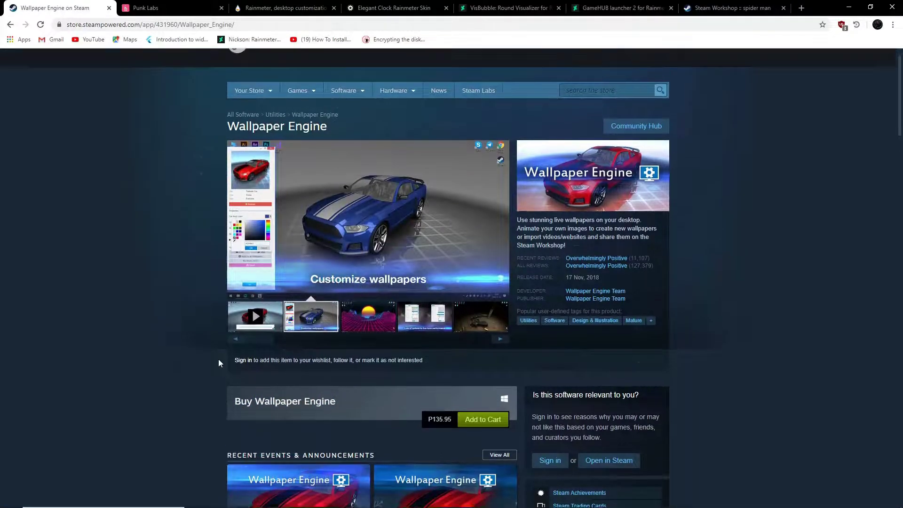
pyautogui.scroll(-1, 218, 363)
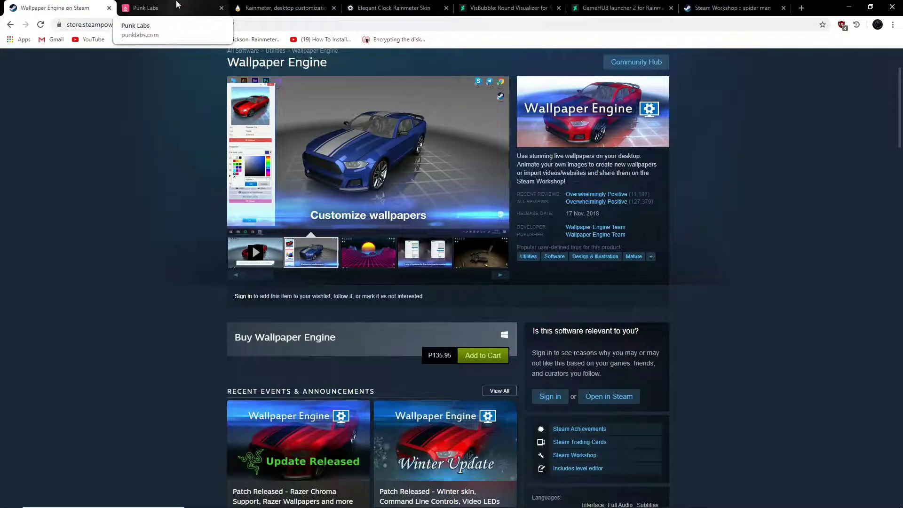
# Look over the Punk Labs RocketDock and Rainmeter pages, then return to the Steam tab
pyautogui.click(178, 5)
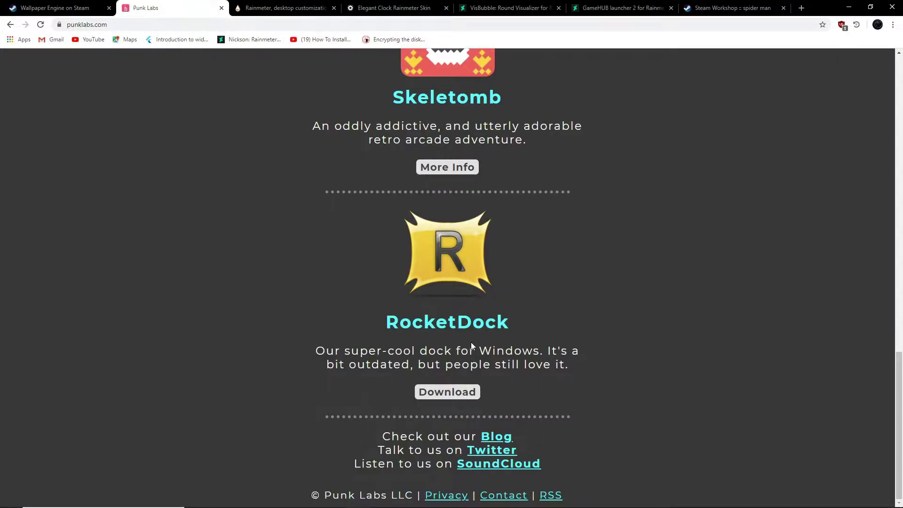
pyautogui.click(458, 397)
pyautogui.click(281, 8)
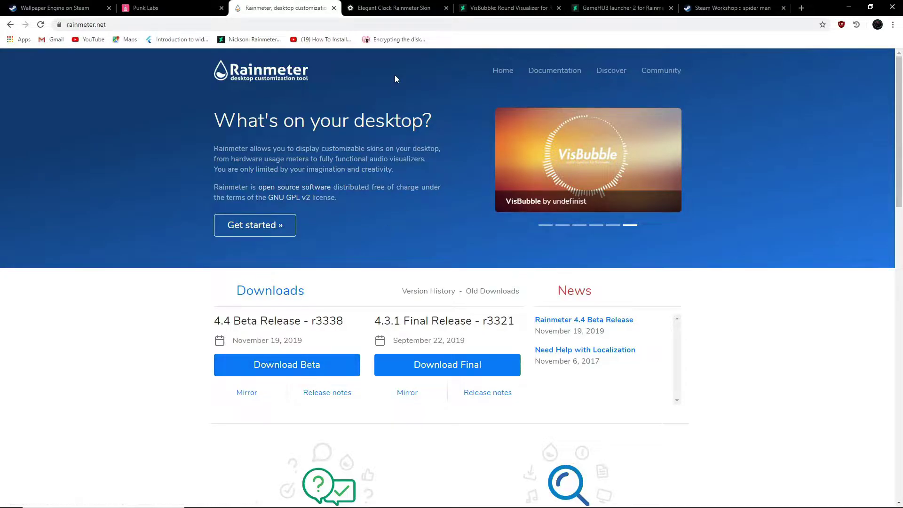
pyautogui.click(77, 7)
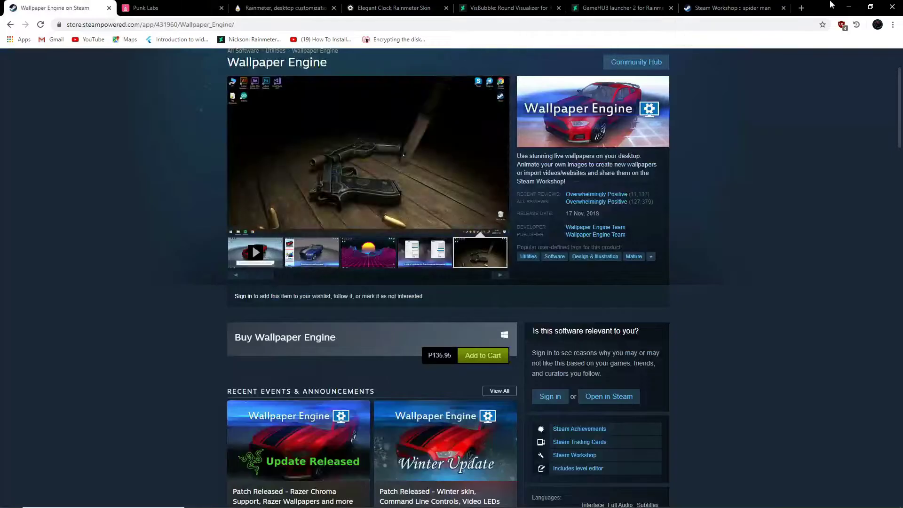
# Minimise Chrome and refresh the empty desktop
pyautogui.click(849, 7)
pyautogui.rightClick(552, 359)
pyautogui.click(578, 385)
# Launch Wallpaper Engine from a Windows search for 'wallpaper'
pyautogui.moveTo(771, 506)
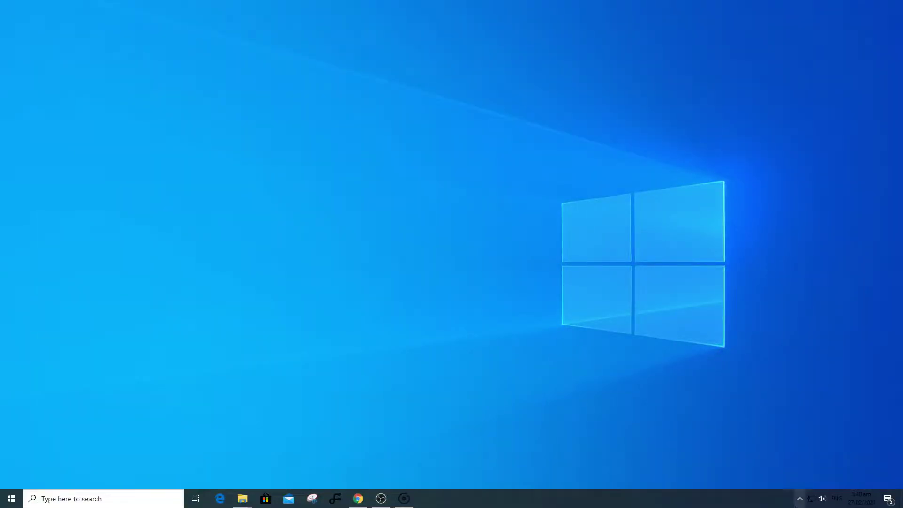
pyautogui.click(800, 500)
pyautogui.click(661, 458)
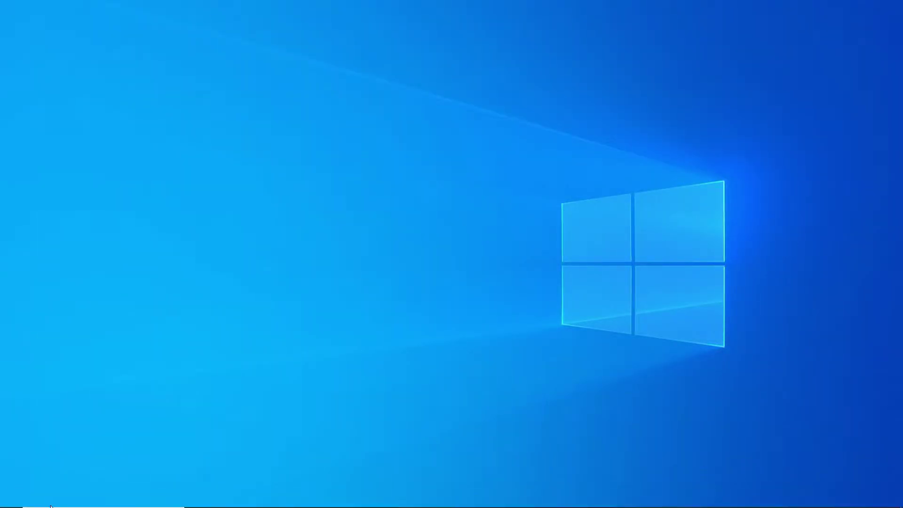
pyautogui.click(73, 498)
pyautogui.write('wallpaper')
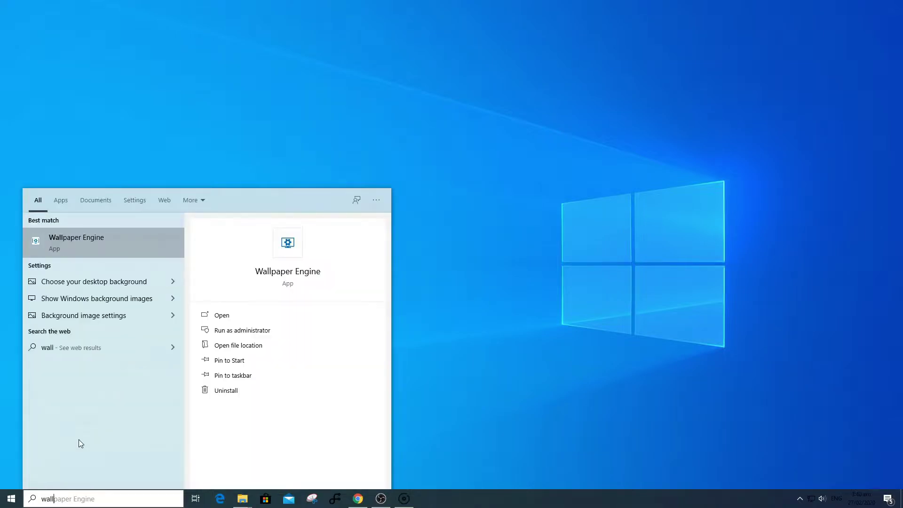
pyautogui.click(94, 240)
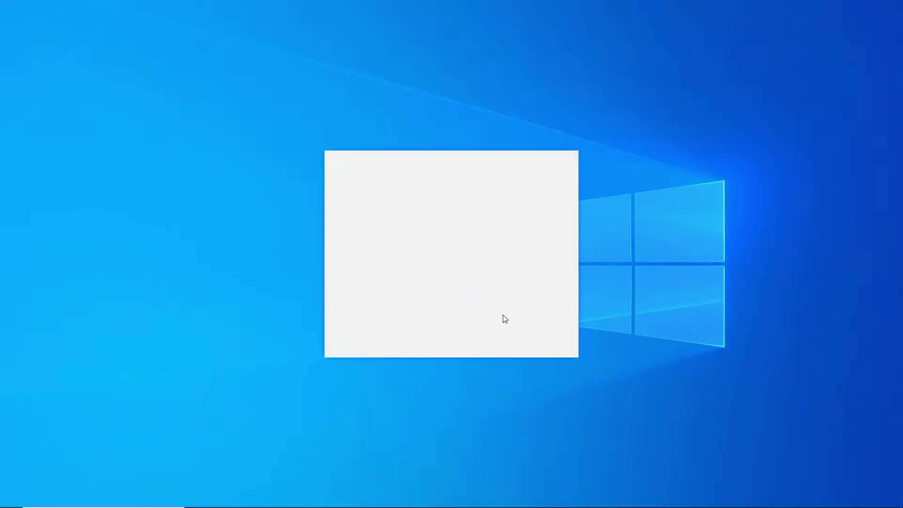
# Complete the welcome wizard to All done and reopen Wallpaper Engine from the tray
pyautogui.click(526, 342)
pyautogui.click(526, 342)
pyautogui.click(526, 342)
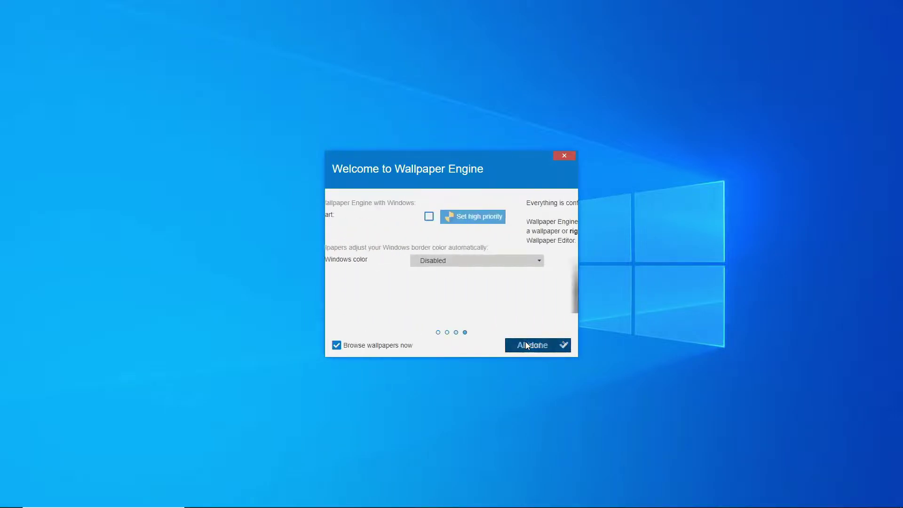
pyautogui.click(525, 342)
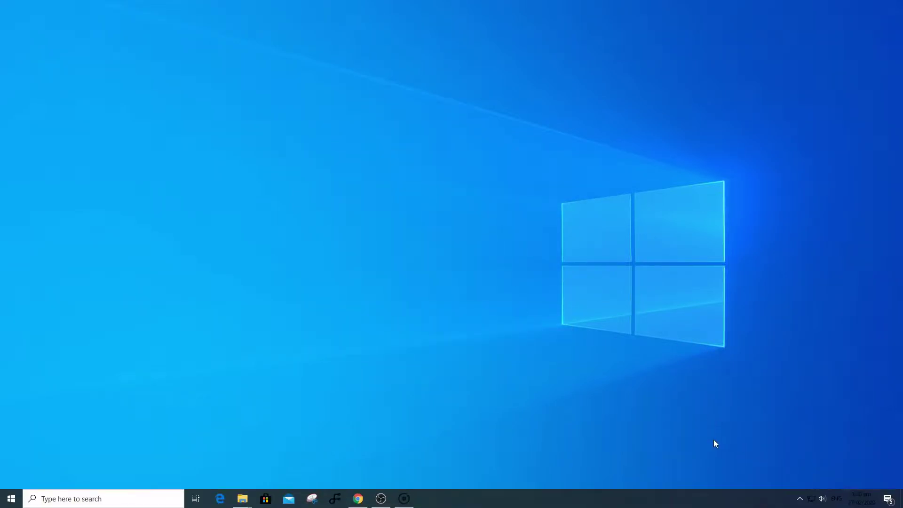
pyautogui.click(803, 501)
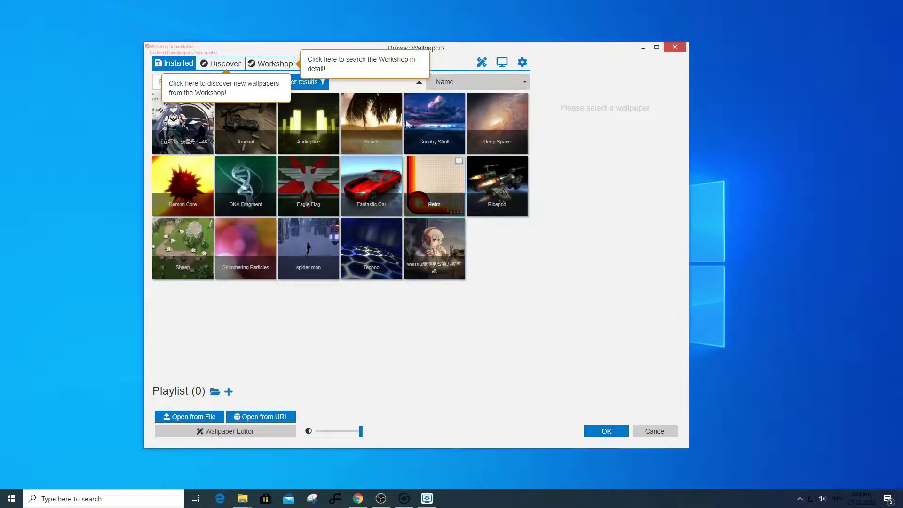
# Try the first installed wallpaper, then apply the warma wallpaper
pyautogui.click(183, 117)
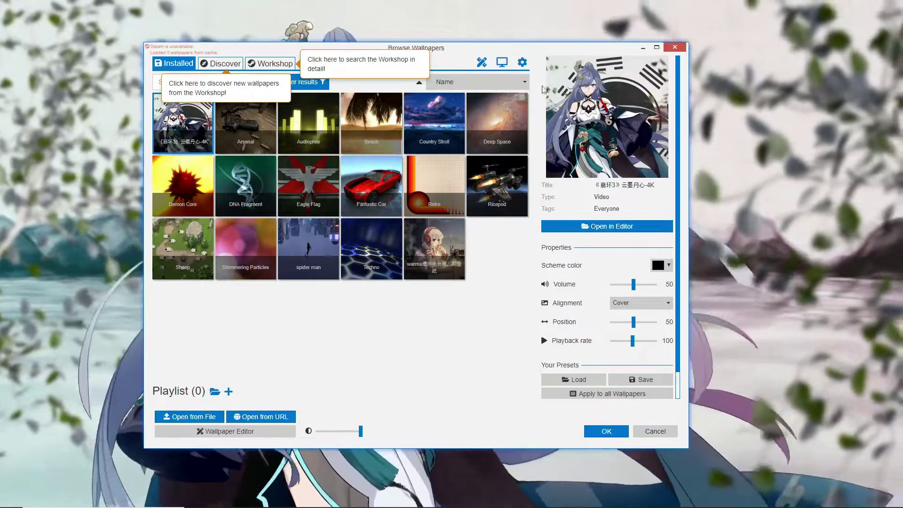
pyautogui.click(643, 48)
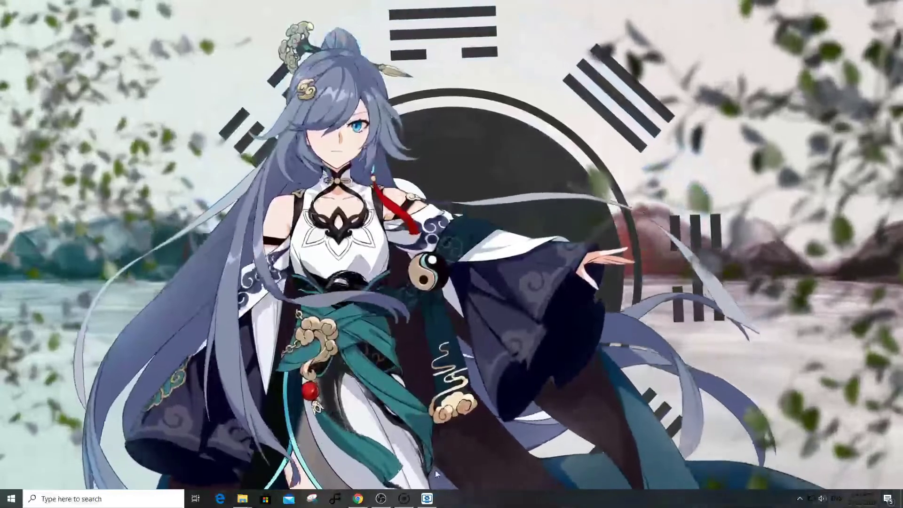
pyautogui.click(427, 498)
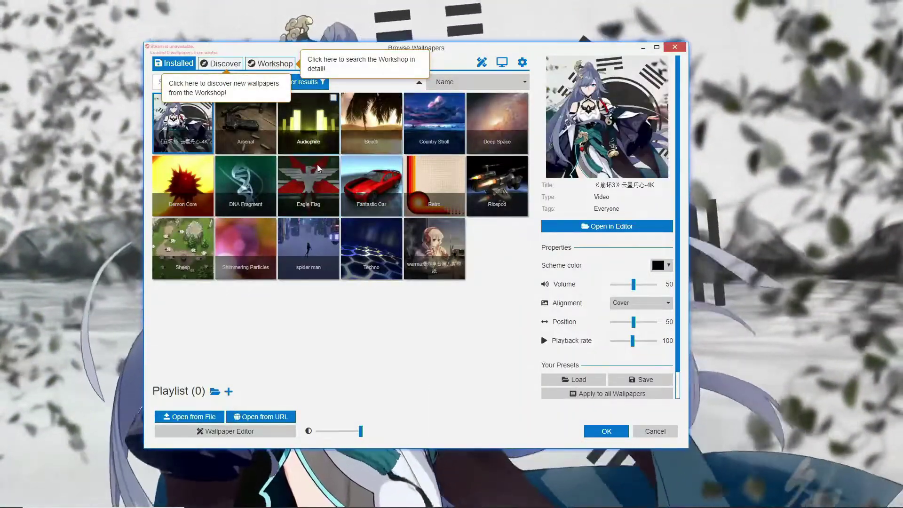
pyautogui.click(438, 241)
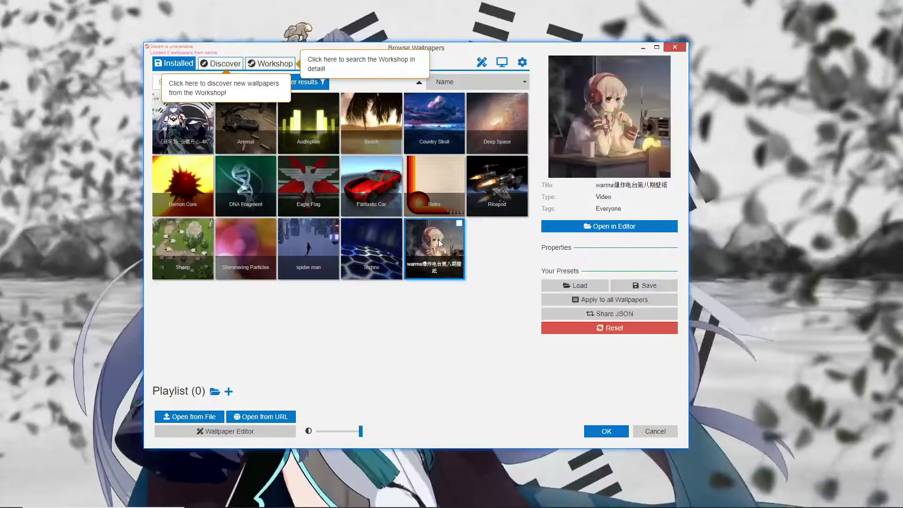
pyautogui.doubleClick(439, 239)
pyautogui.click(850, 450)
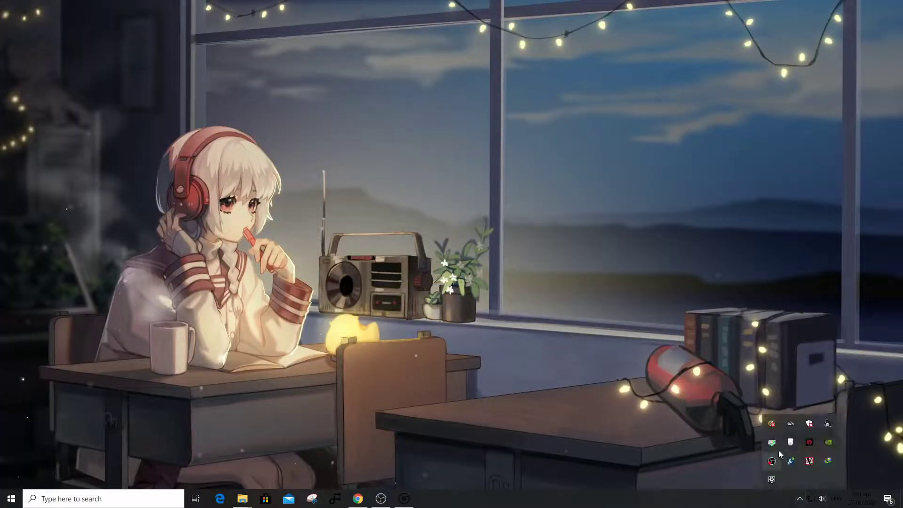
# Apply the spider man wallpaper and view its Steam Workshop page in Chrome
pyautogui.click(773, 479)
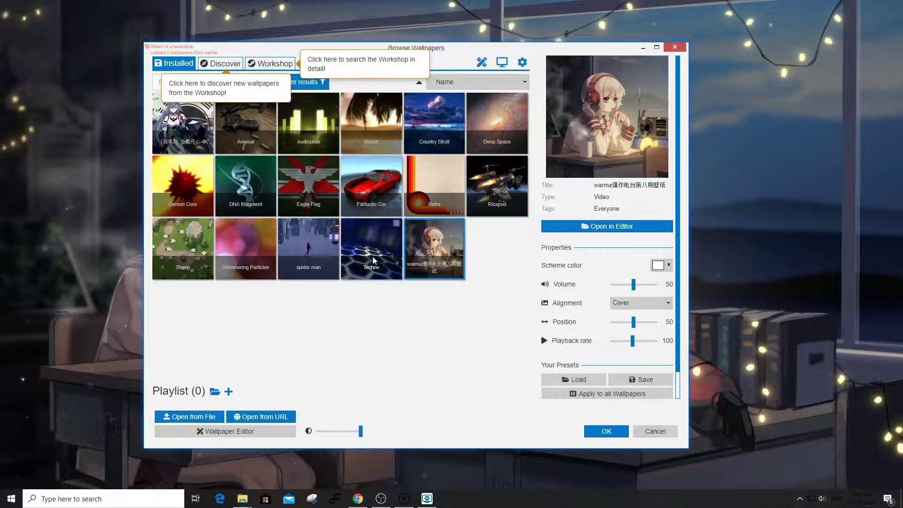
pyautogui.click(309, 244)
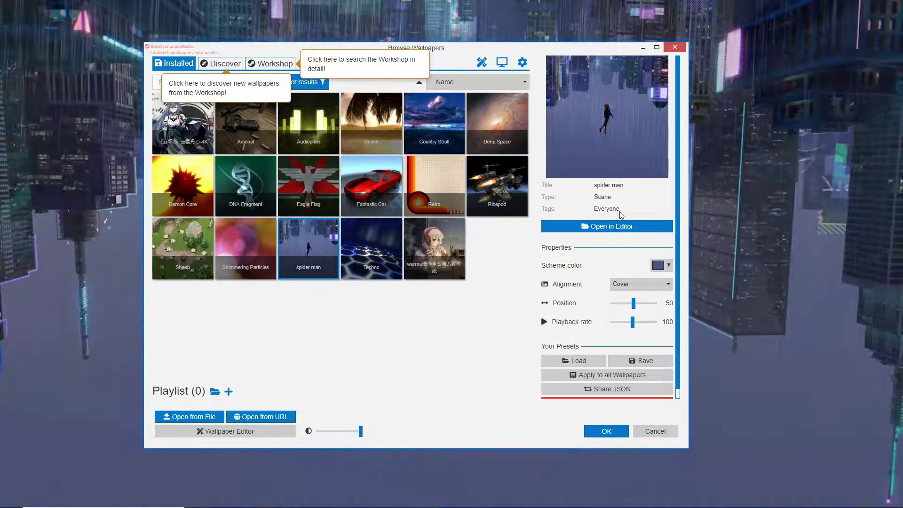
pyautogui.click(639, 47)
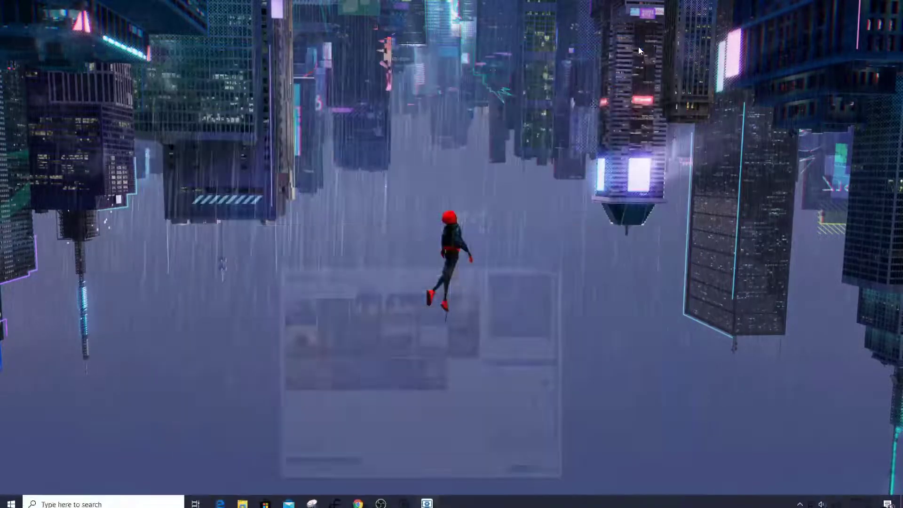
pyautogui.click(357, 498)
pyautogui.click(733, 6)
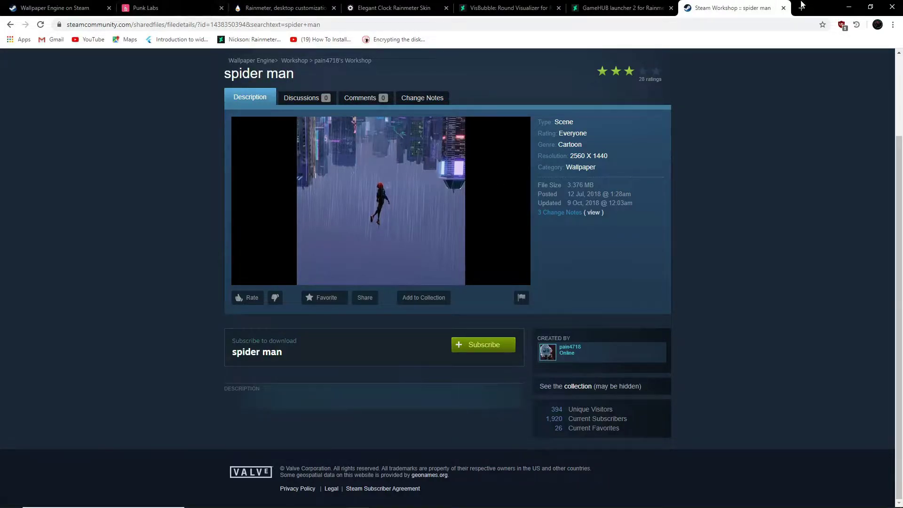
# Visit the Rainmeter site, then launch Rainmeter from a Start search for 'rain'
pyautogui.click(273, 6)
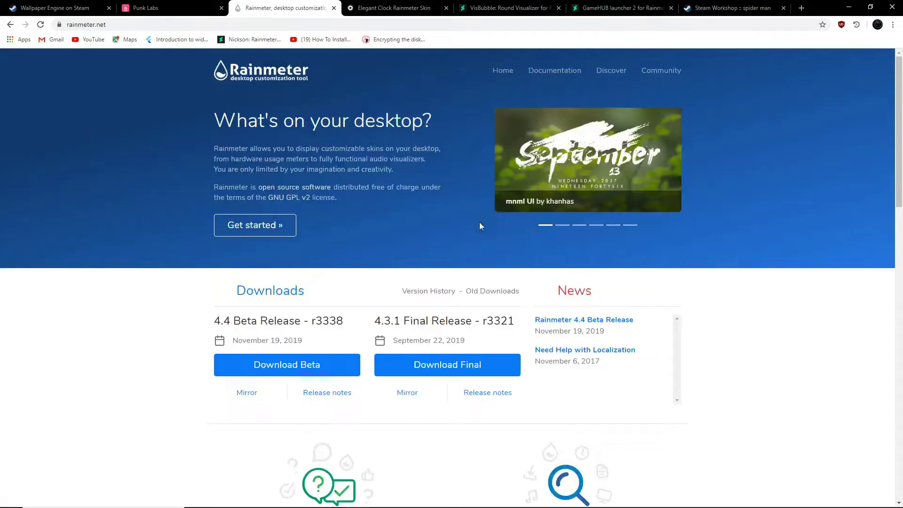
pyautogui.press('super')
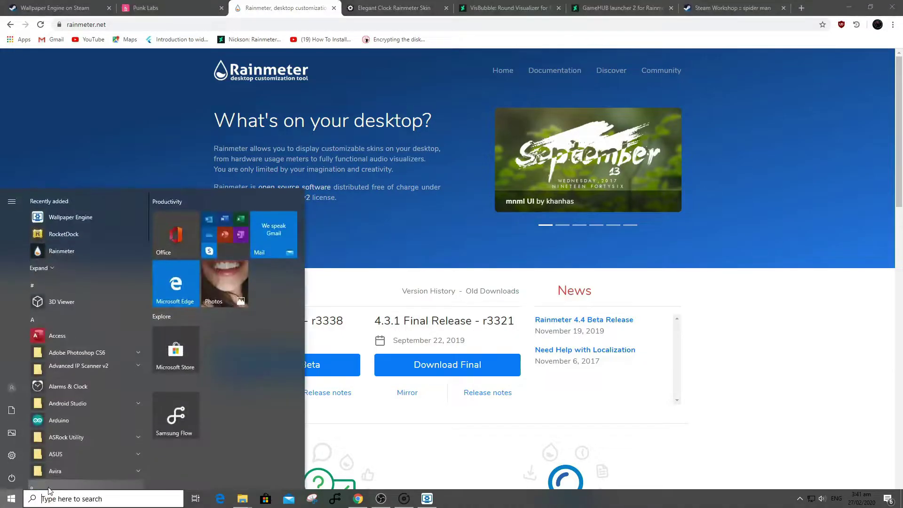
pyautogui.write('rainme')
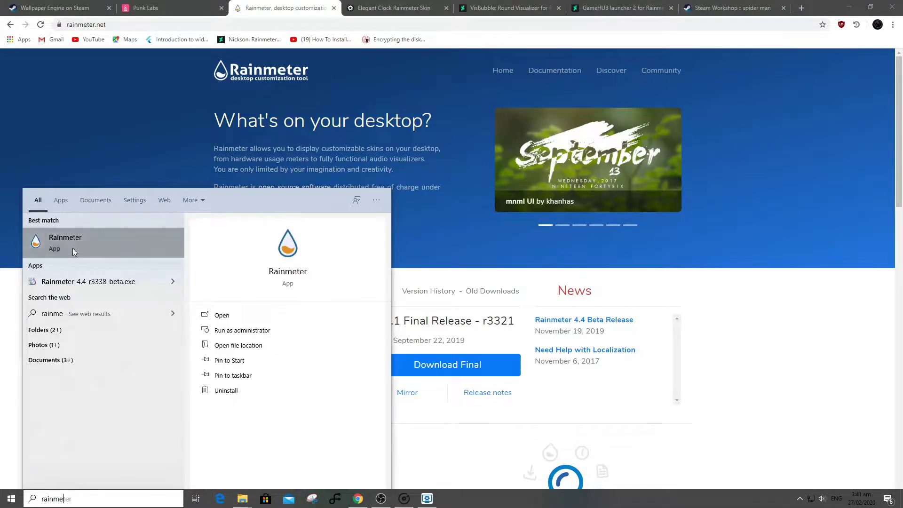
pyautogui.click(73, 248)
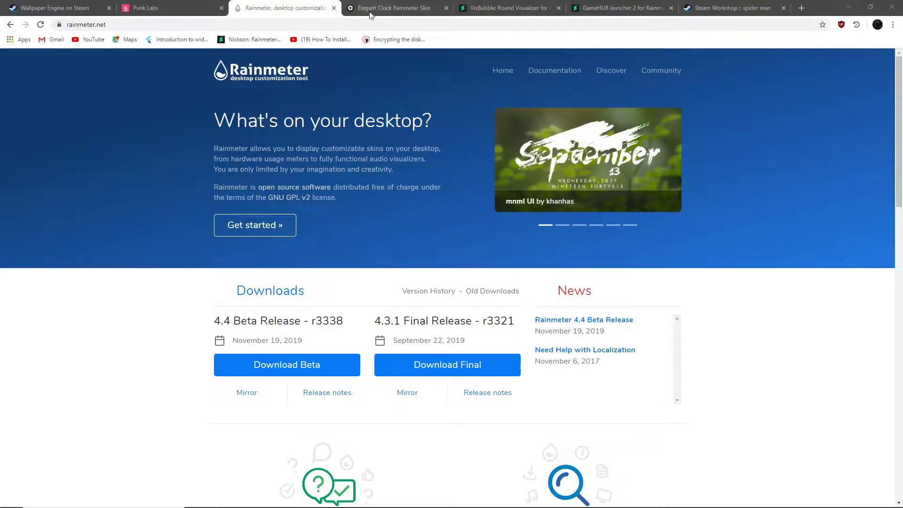
# Minimise Chrome and open Manage Rainmeter from the tray icon
pyautogui.click(850, 6)
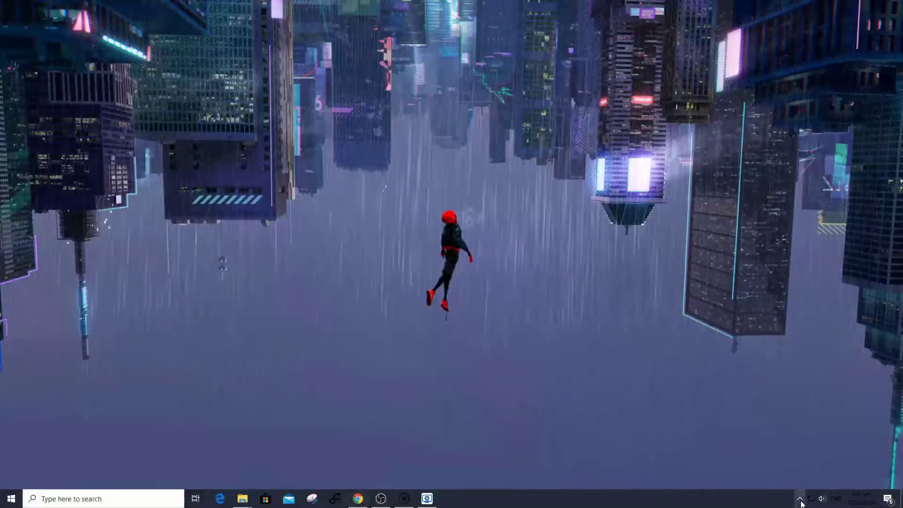
pyautogui.click(800, 498)
pyautogui.click(772, 479)
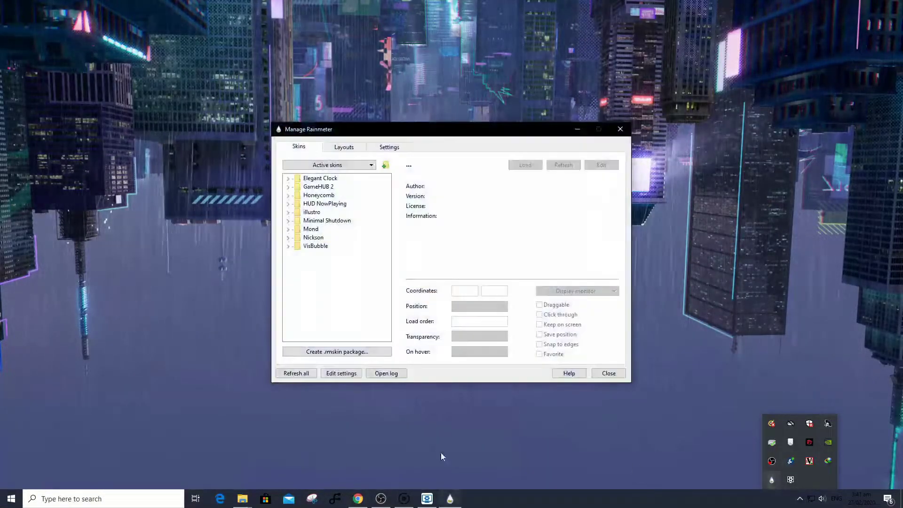
# Expand Elegant Clock and GameHUB 2, check their skin pages in Chrome, then return to the manager
pyautogui.click(291, 180)
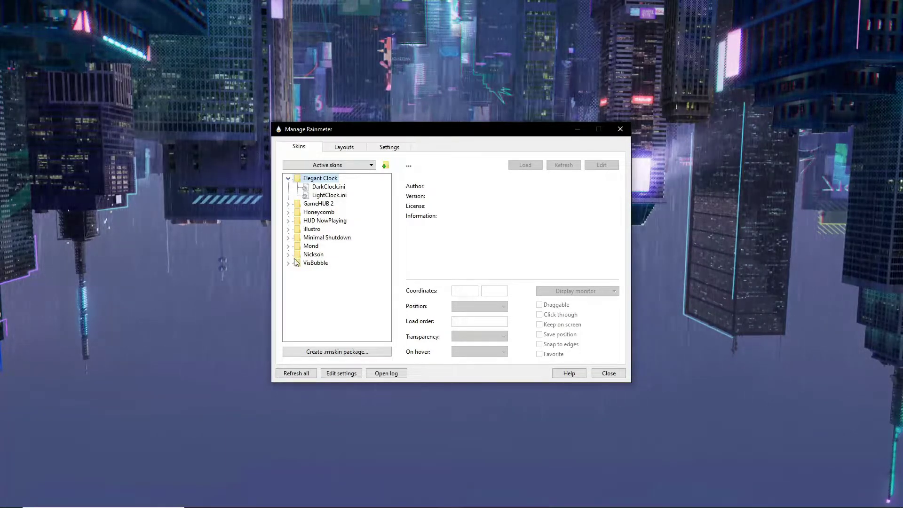
pyautogui.click(288, 205)
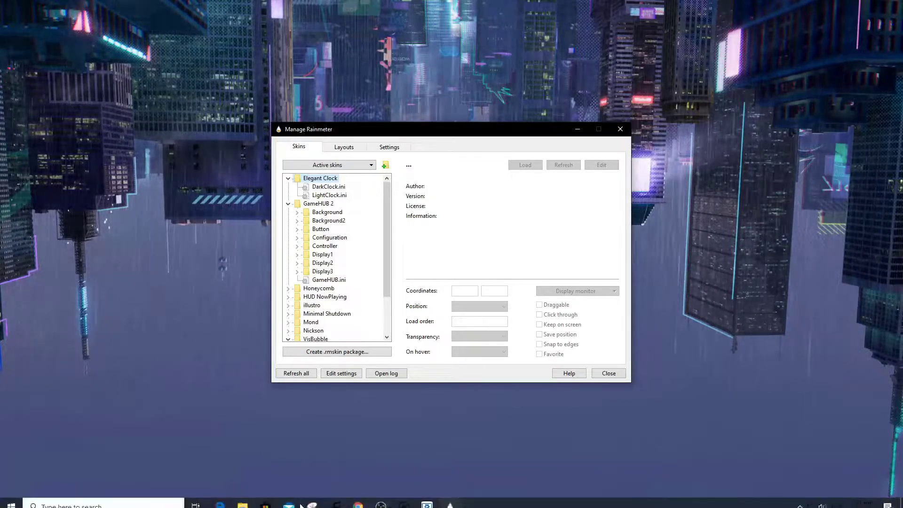
pyautogui.click(359, 498)
pyautogui.click(384, 5)
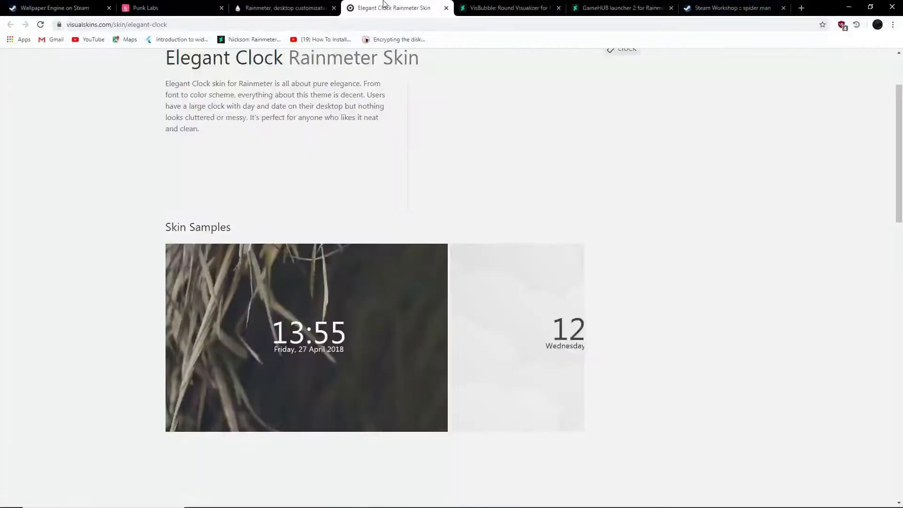
pyautogui.click(480, 4)
pyautogui.hotkey('ctrl', 'Tab')
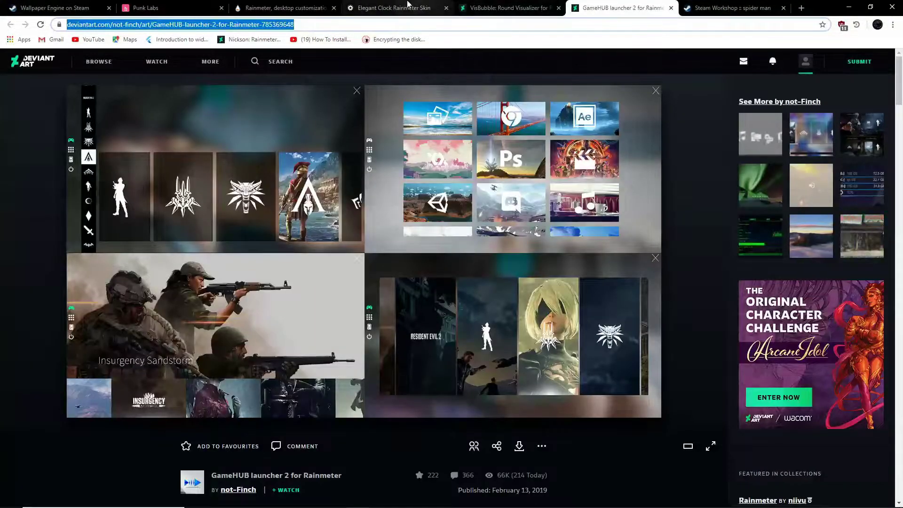
pyautogui.click(309, 4)
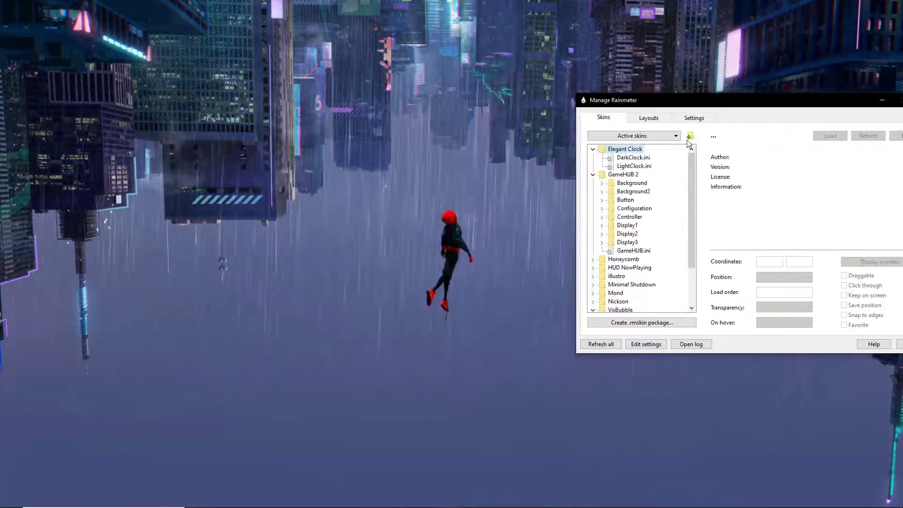
# Load Elegant Clock's LightClock.ini and drag the 03:42 clock to the bottom centre
pyautogui.doubleClick(634, 166)
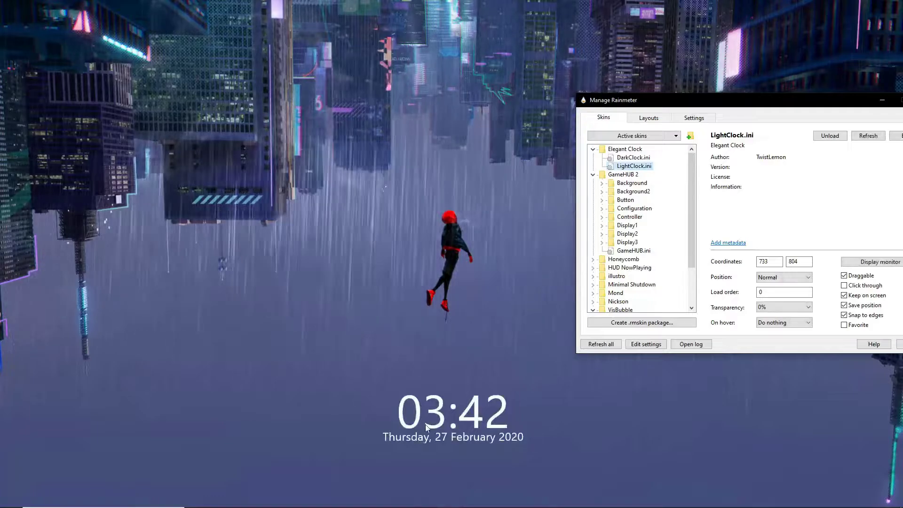
pyautogui.click(410, 416)
pyautogui.moveTo(411, 417); pyautogui.dragTo(345, 389)
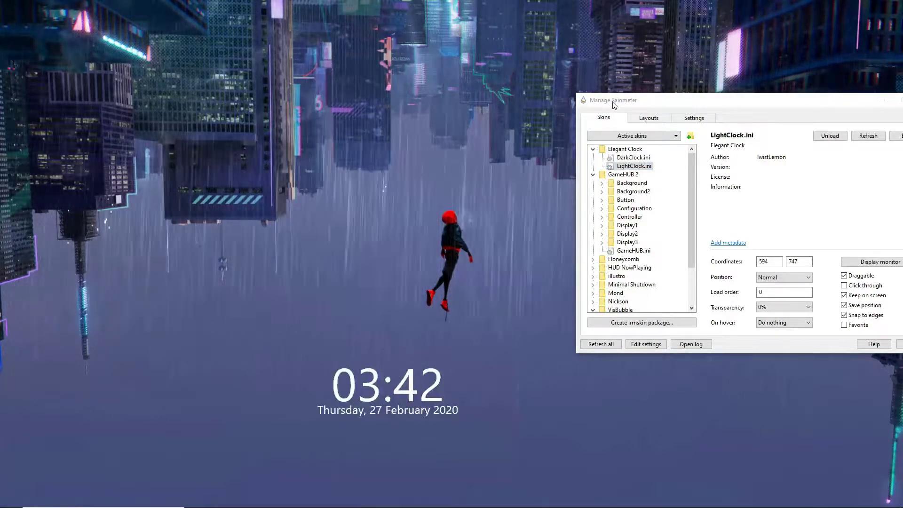
pyautogui.moveTo(614, 104); pyautogui.dragTo(565, 92)
pyautogui.moveTo(351, 393); pyautogui.dragTo(419, 424)
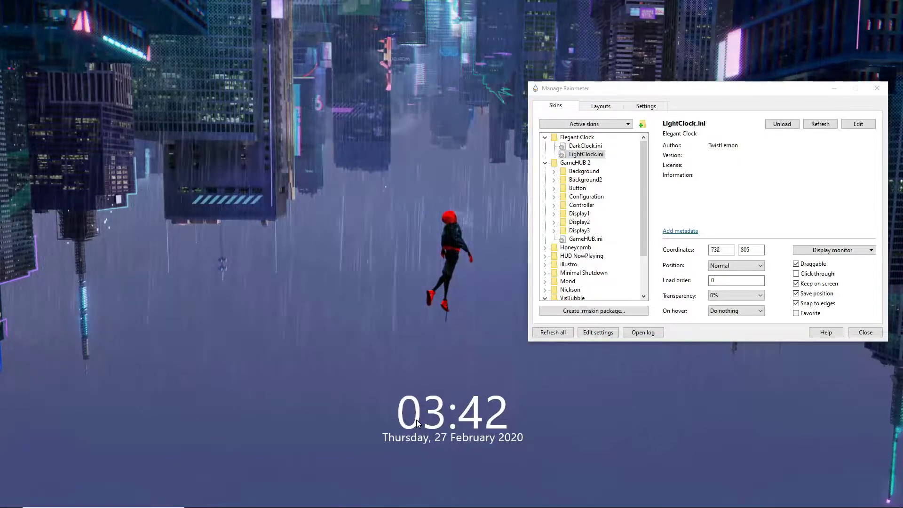
pyautogui.moveTo(609, 87); pyautogui.dragTo(610, 63)
pyautogui.scroll(-2, 567, 254)
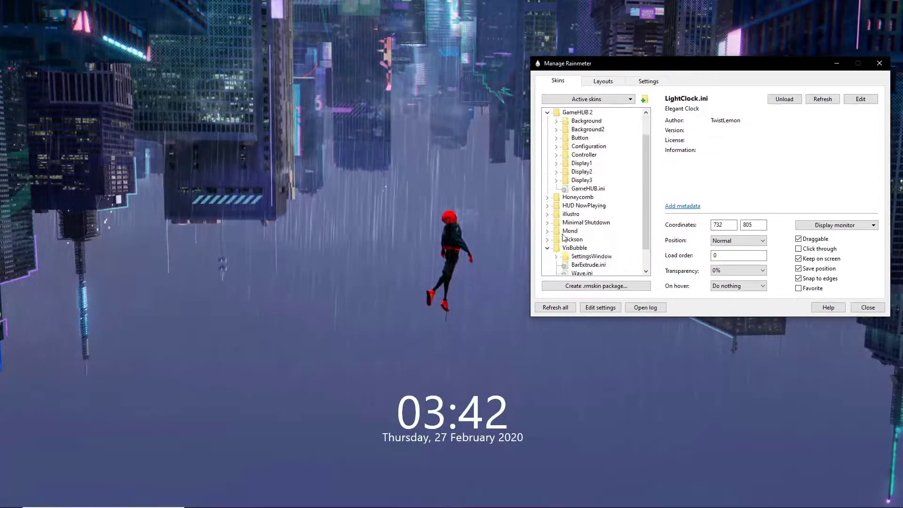
pyautogui.scroll(1, 576, 271)
pyautogui.scroll(-1, 594, 259)
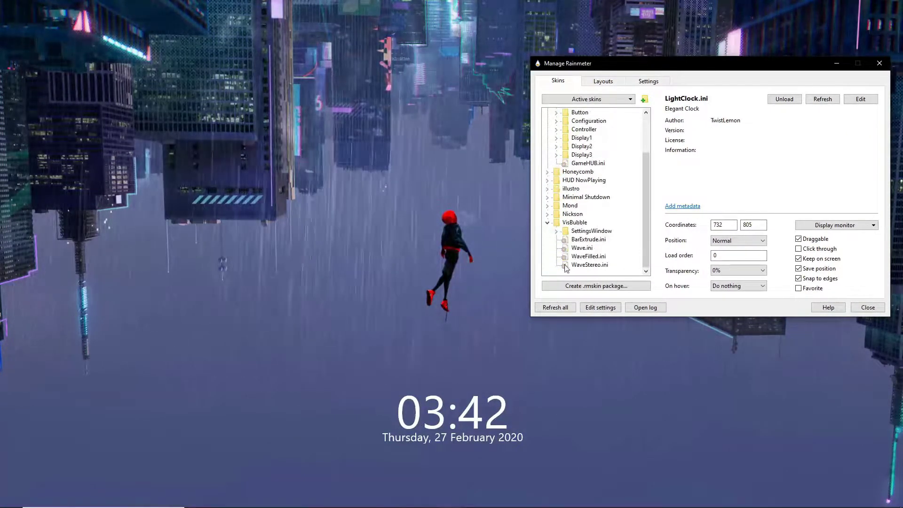
pyautogui.moveTo(493, 409); pyautogui.dragTo(488, 418)
pyautogui.scroll(2, 558, 214)
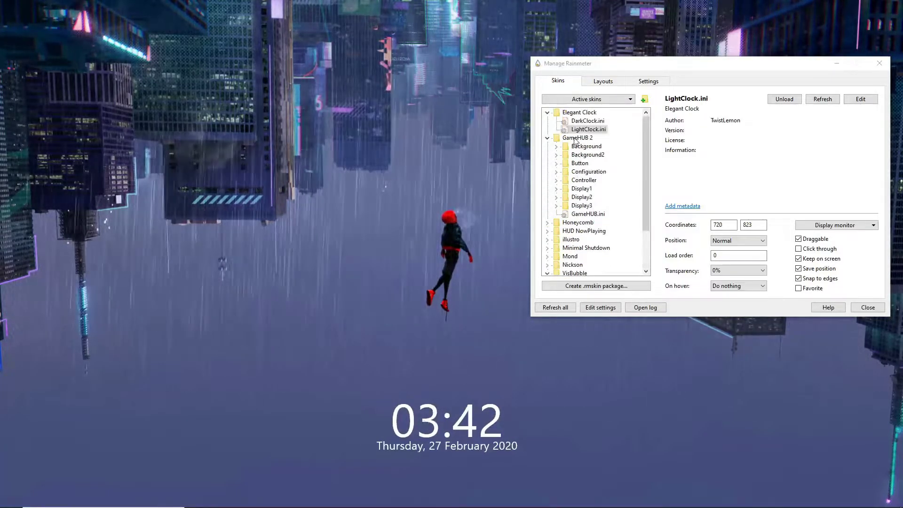
# Collapse Elegant Clock and select the VisBubble BarExtrude visualizer skin
pyautogui.click(548, 114)
pyautogui.scroll(-2, 583, 243)
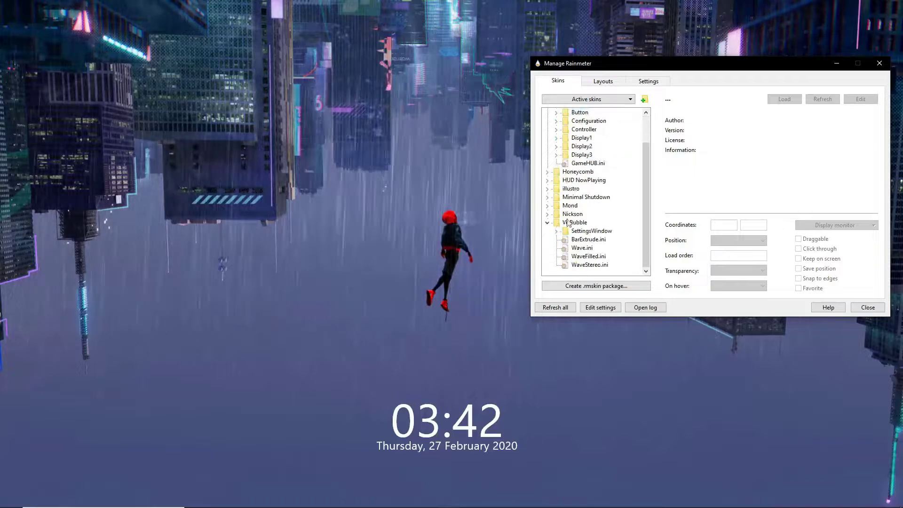
pyautogui.click(583, 240)
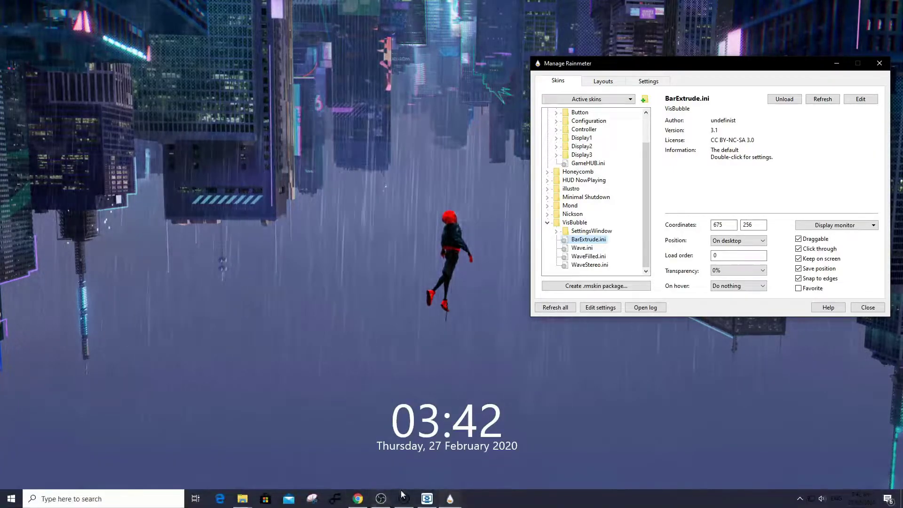
pyautogui.click(403, 497)
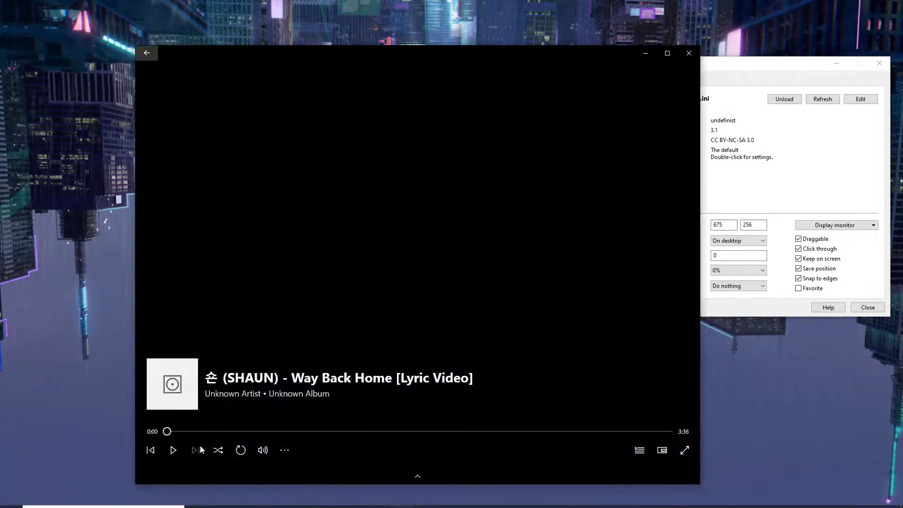
# Minimise the playing music player so the BarExtrude ring shows, then collapse VisBubble
pyautogui.click(644, 54)
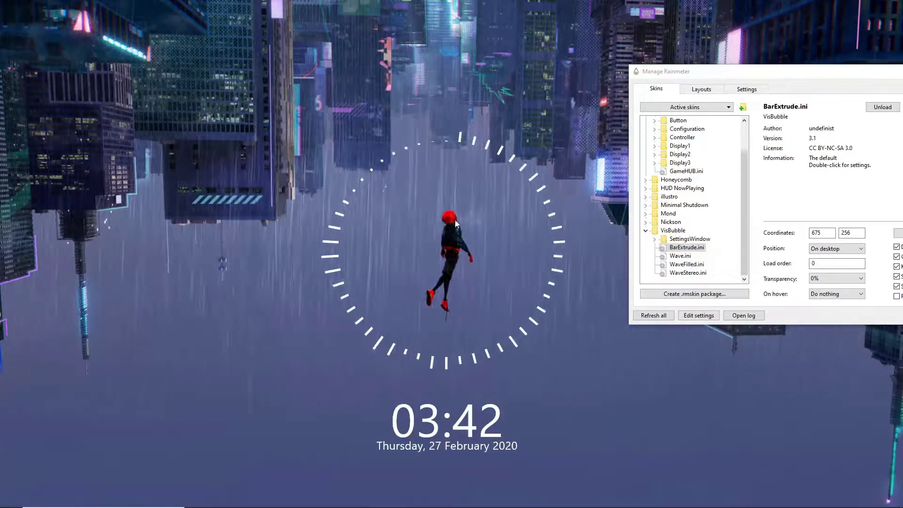
pyautogui.moveTo(731, 73); pyautogui.dragTo(616, 71)
pyautogui.scroll(2, 541, 264)
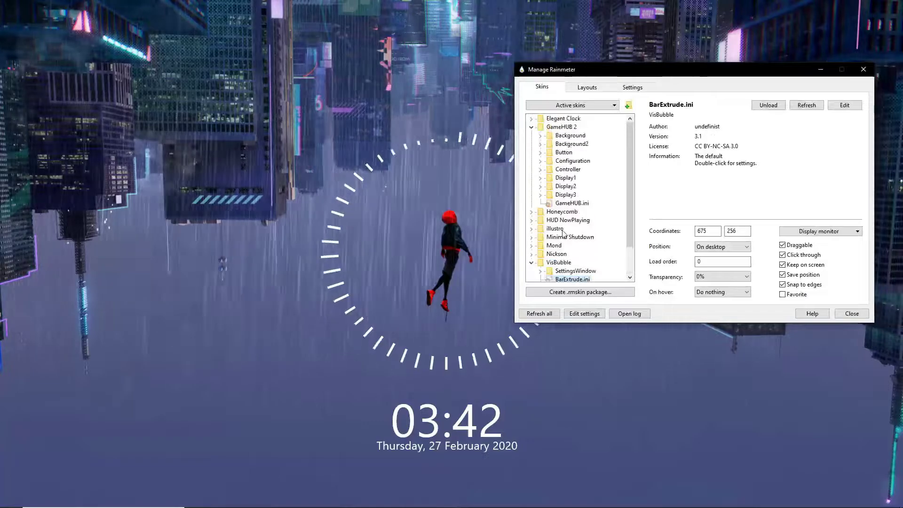
pyautogui.doubleClick(540, 262)
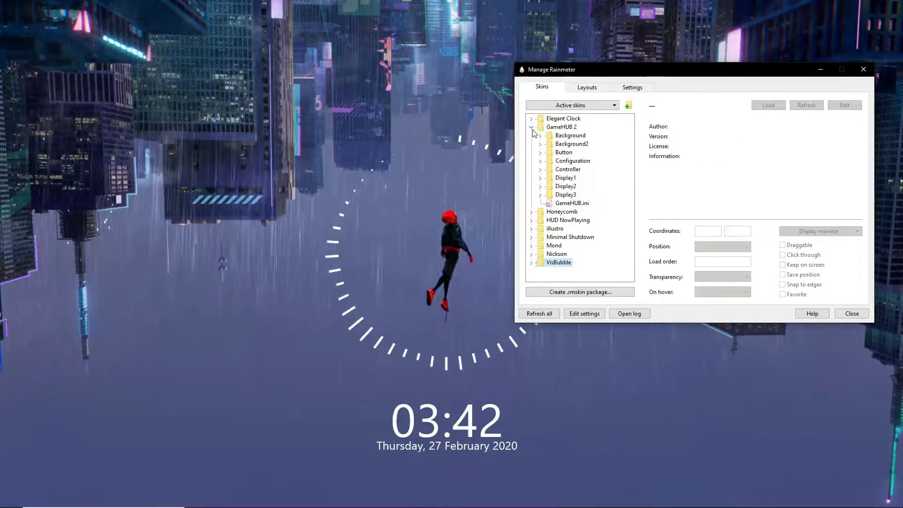
# Load GameHUB 2's Button.ini launcher skin and close the skin manager
pyautogui.click(540, 152)
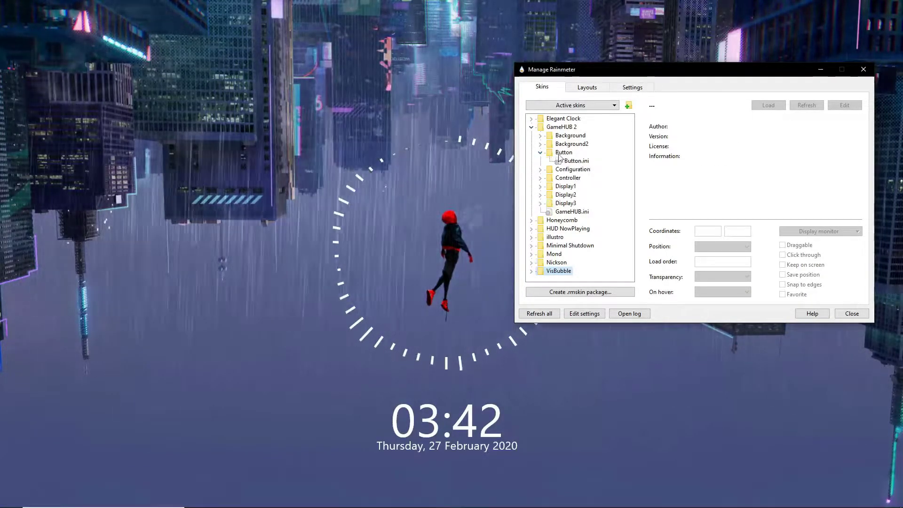
pyautogui.doubleClick(560, 160)
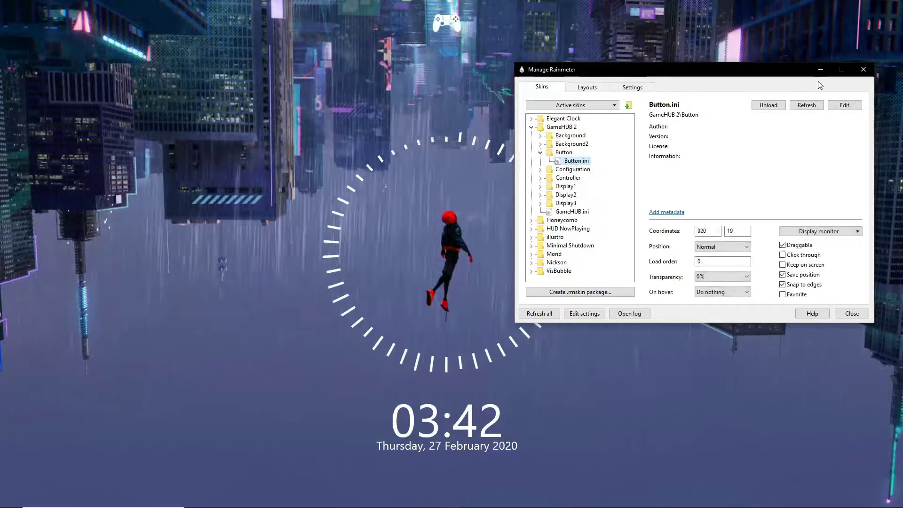
pyautogui.click(864, 70)
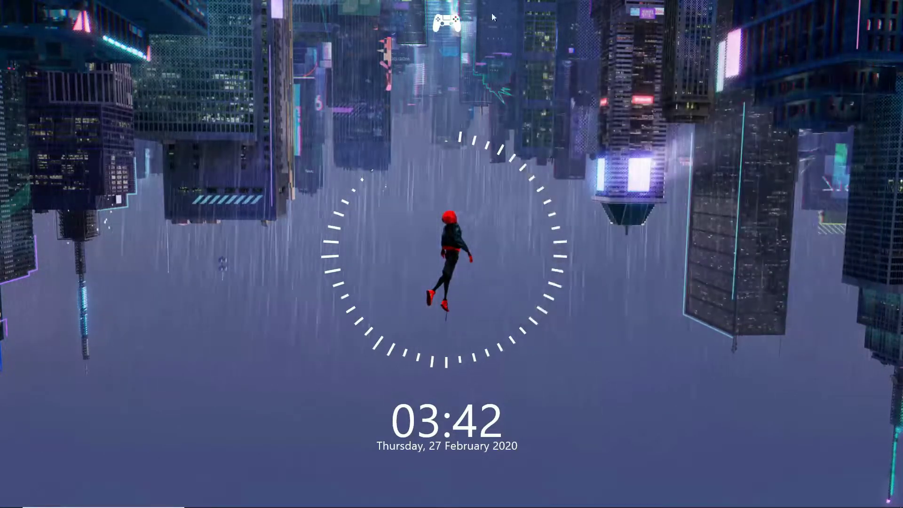
# Refresh the desktop twice
pyautogui.rightClick(731, 300)
pyautogui.click(748, 316)
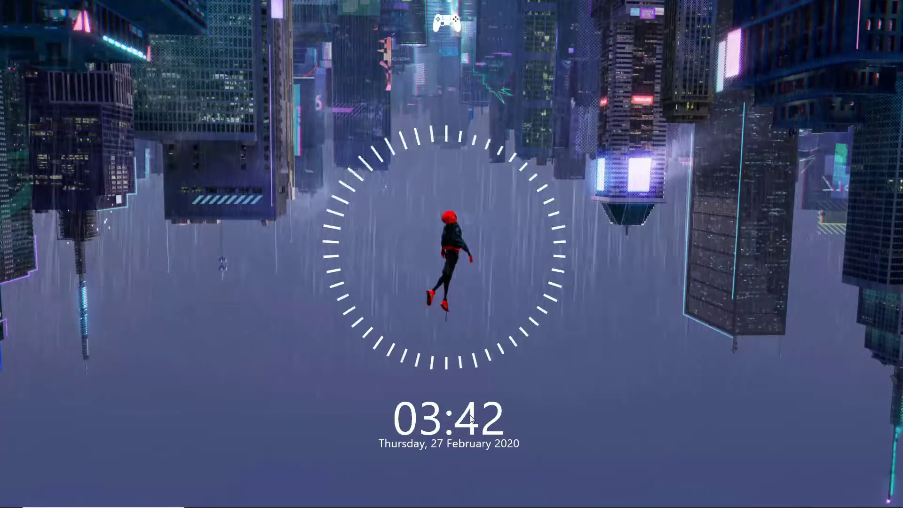
pyautogui.rightClick(658, 364)
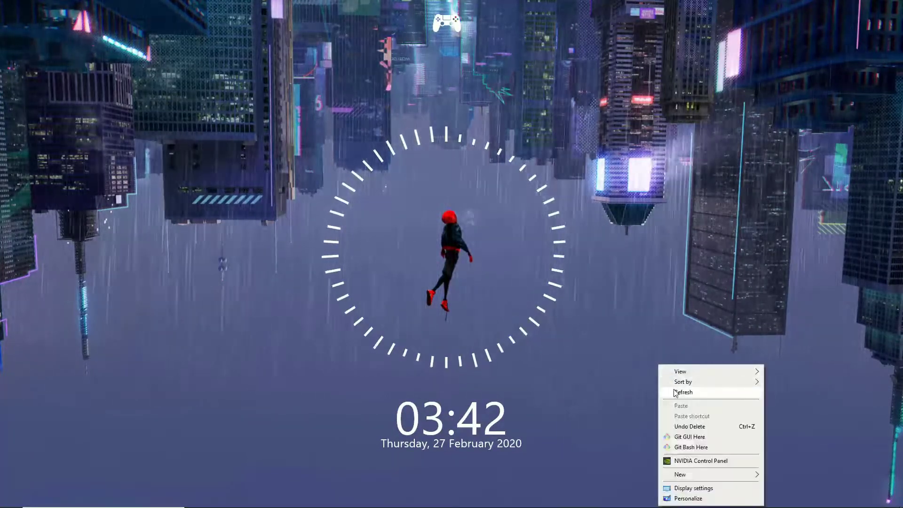
pyautogui.click(677, 392)
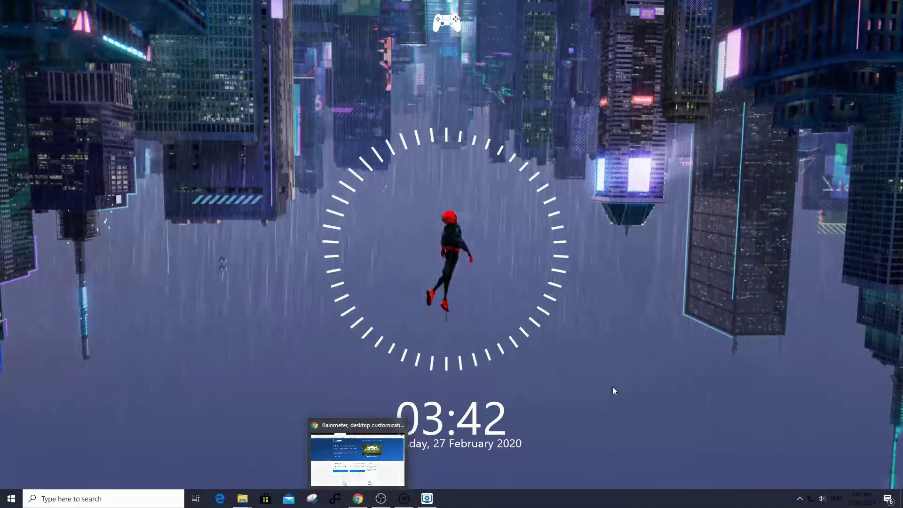
# Switch Chrome to the Punk Labs page listing RocketDock
pyautogui.click(358, 499)
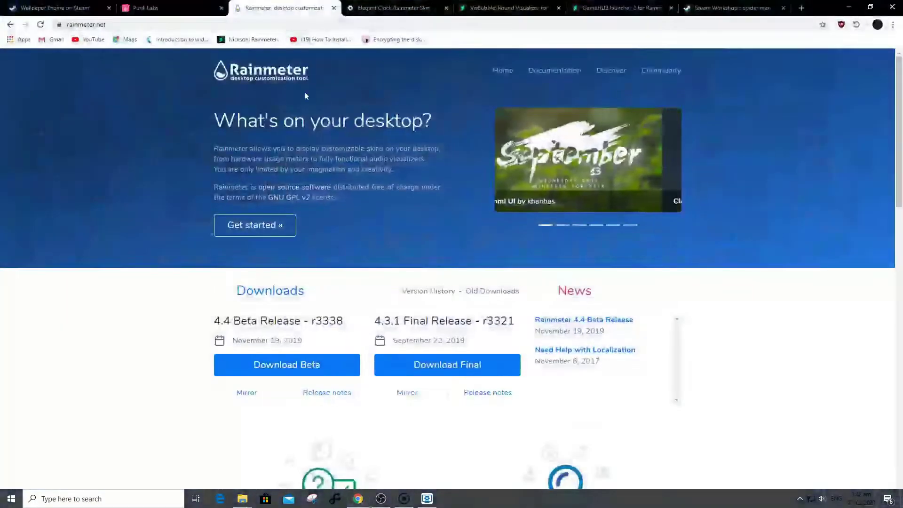
pyautogui.click(391, 8)
pyautogui.click(179, 4)
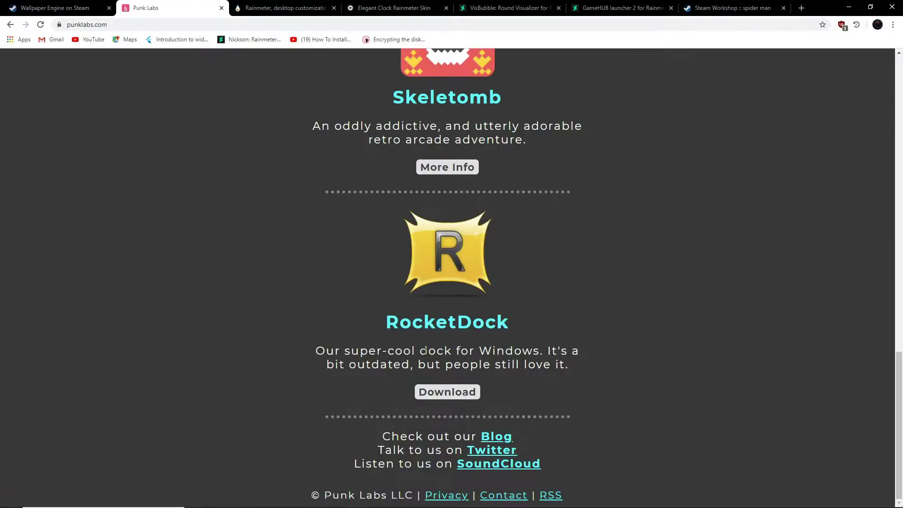
# Minimise Chrome and launch RocketDock from a Windows search for 'rocket'
pyautogui.click(857, 5)
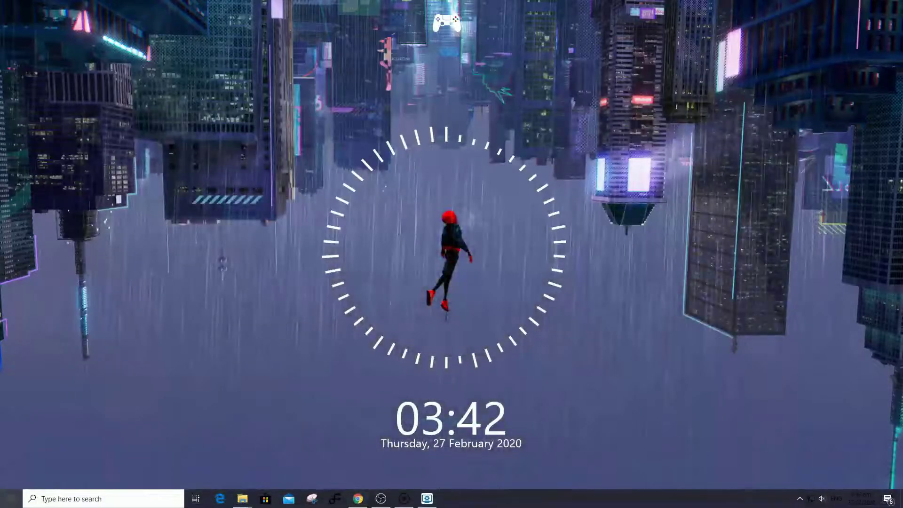
pyautogui.click(95, 499)
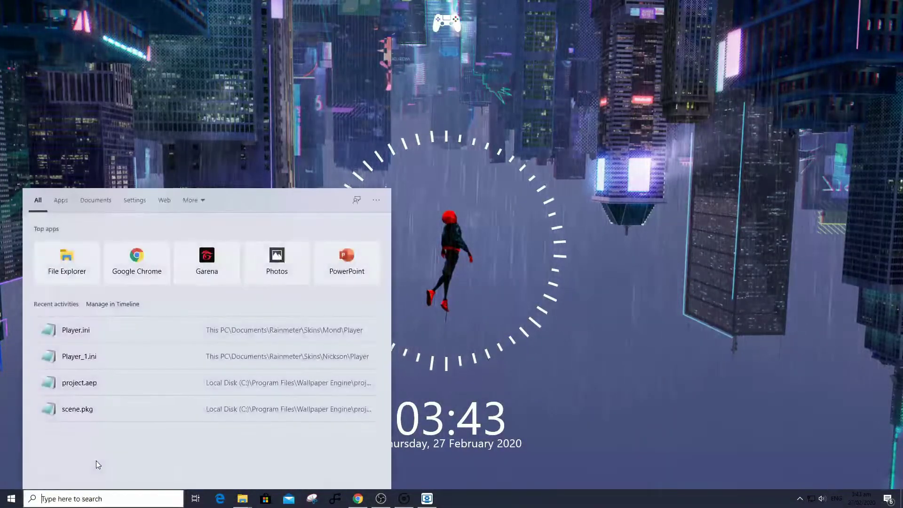
pyautogui.write('rocket')
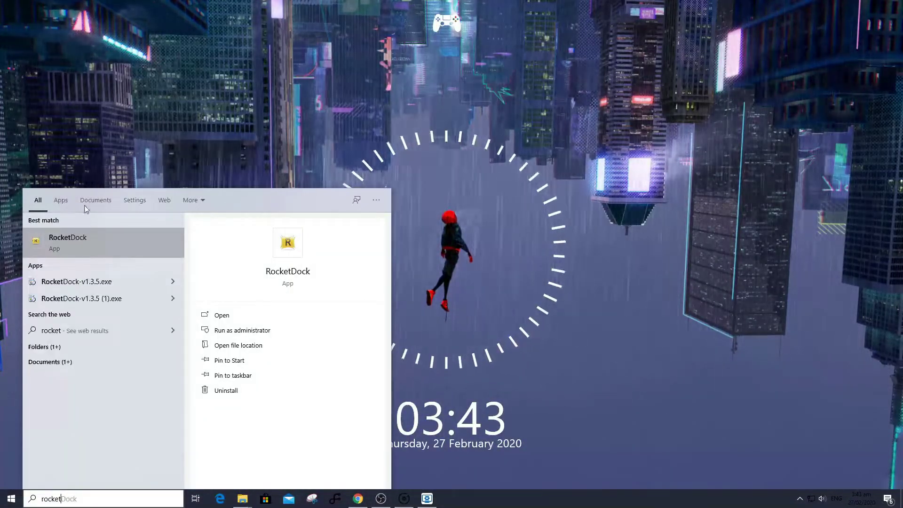
pyautogui.click(89, 254)
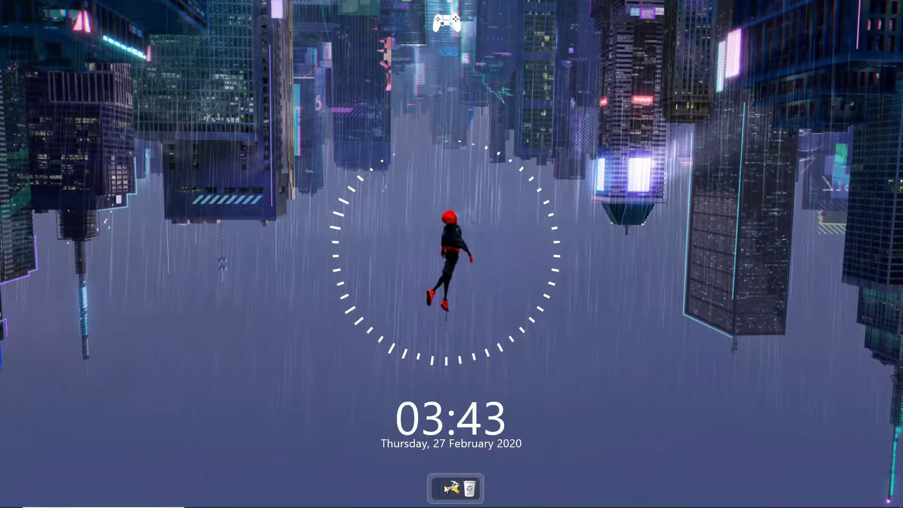
# Open RocketDock's Dock Settings, confirm icon opacity at 100%, and raise the dock's edge offset
pyautogui.click(451, 483)
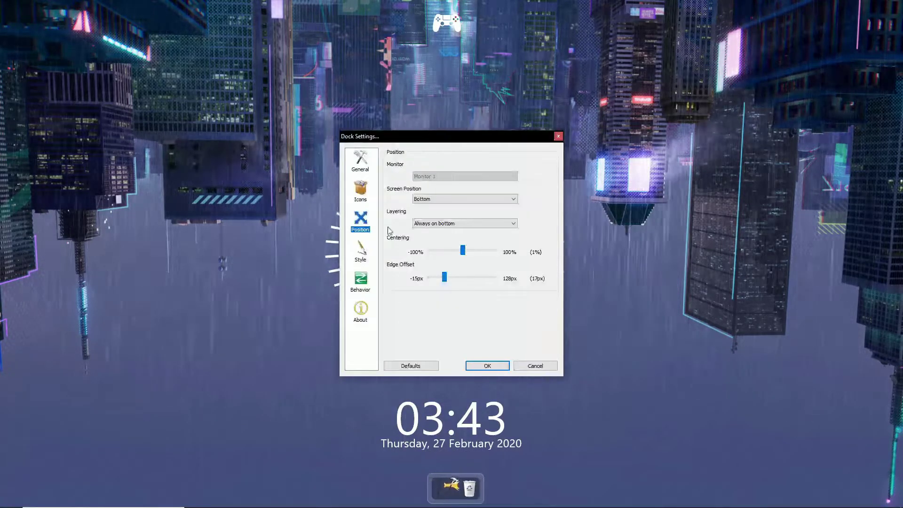
pyautogui.click(363, 193)
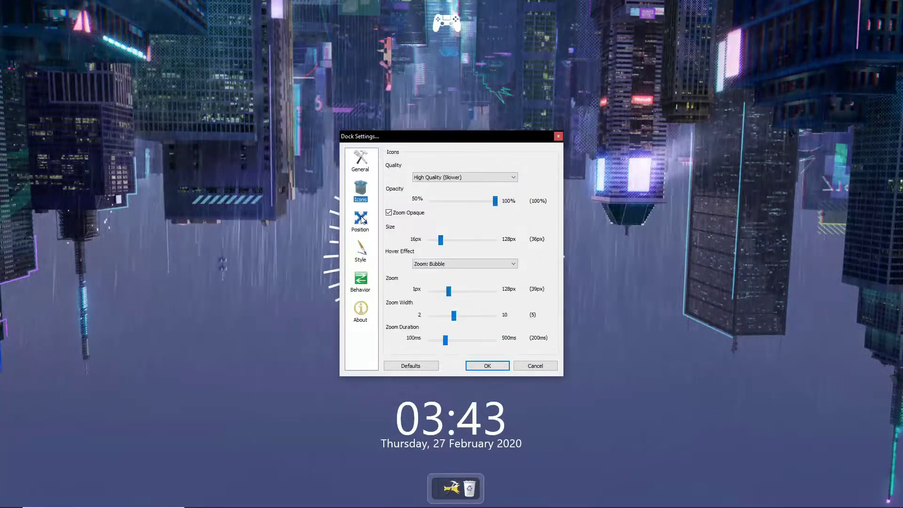
pyautogui.click(496, 202)
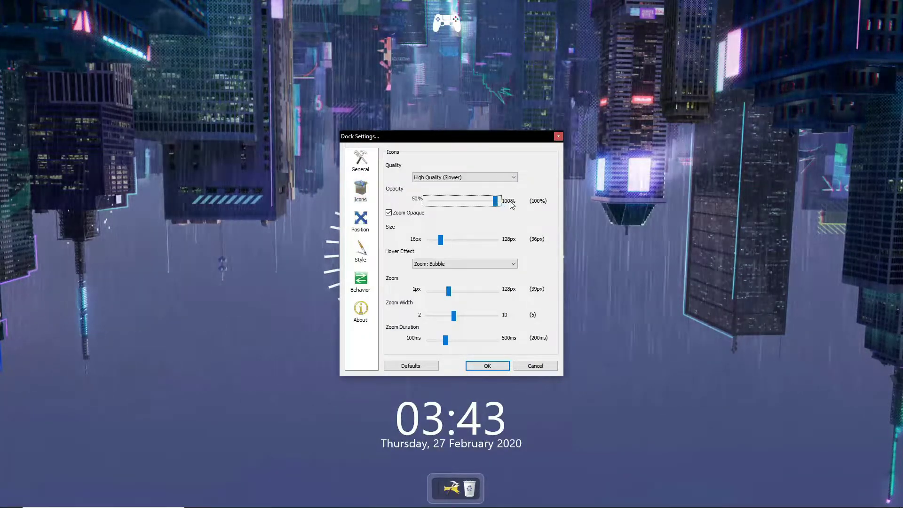
pyautogui.click(360, 221)
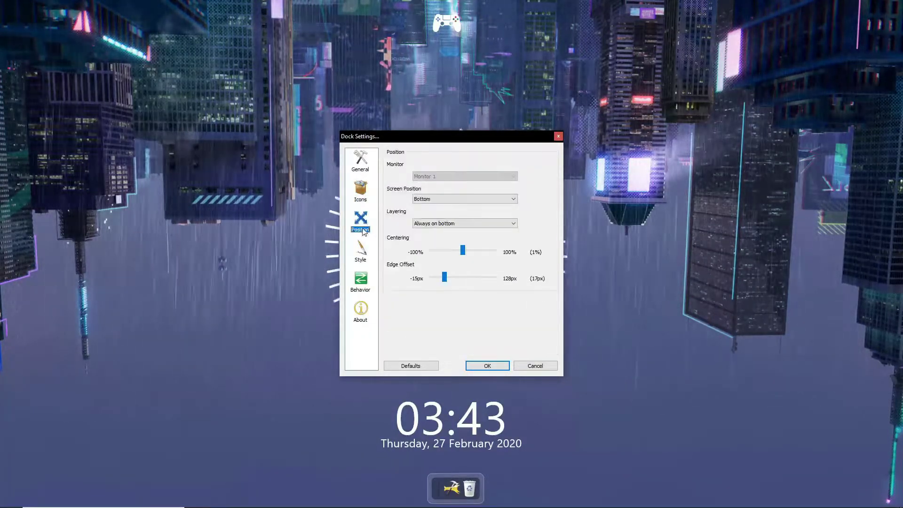
pyautogui.click(360, 251)
pyautogui.click(360, 222)
pyautogui.moveTo(444, 279); pyautogui.dragTo(443, 279)
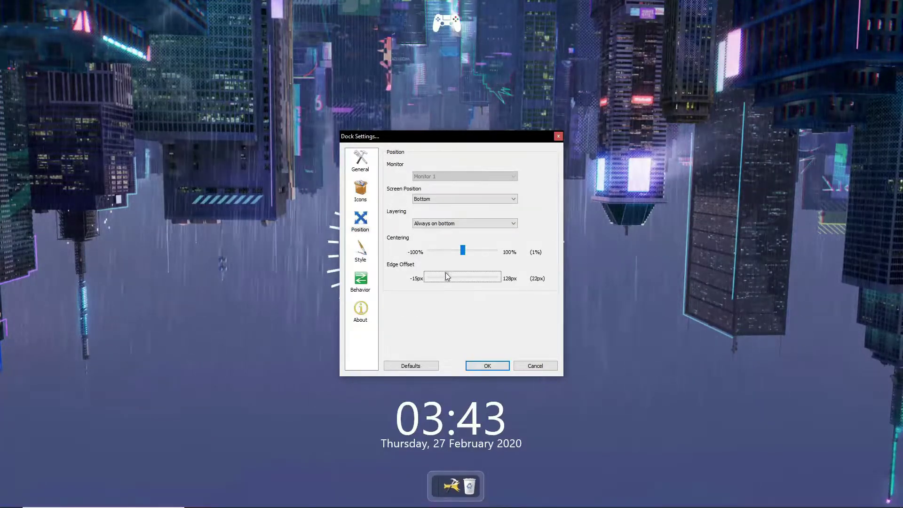
# Review the Behavior and Style pages, close Dock Settings, and bring up the desktop menu
pyautogui.click(359, 282)
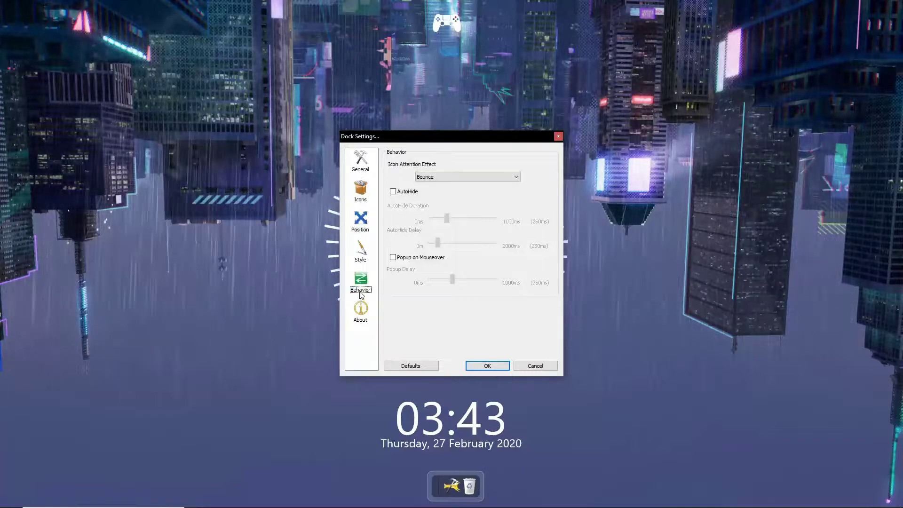
pyautogui.click(362, 252)
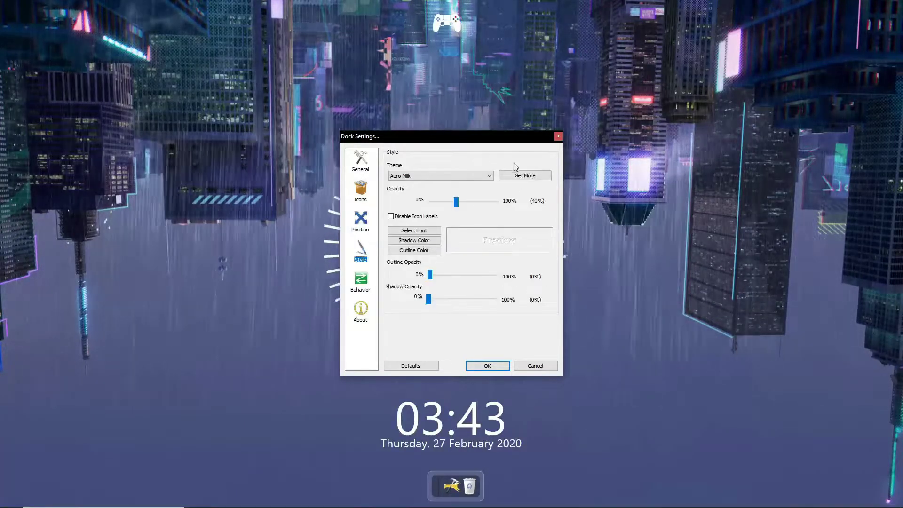
pyautogui.click(558, 136)
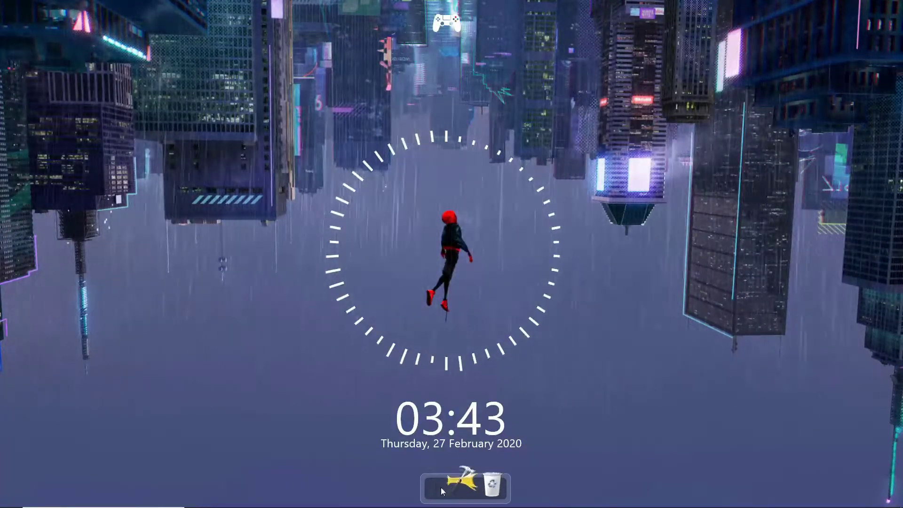
pyautogui.rightClick(191, 384)
# Show the desktop icons again and drag the Garena and Steam shortcuts onto the dock
pyautogui.moveTo(244, 250)
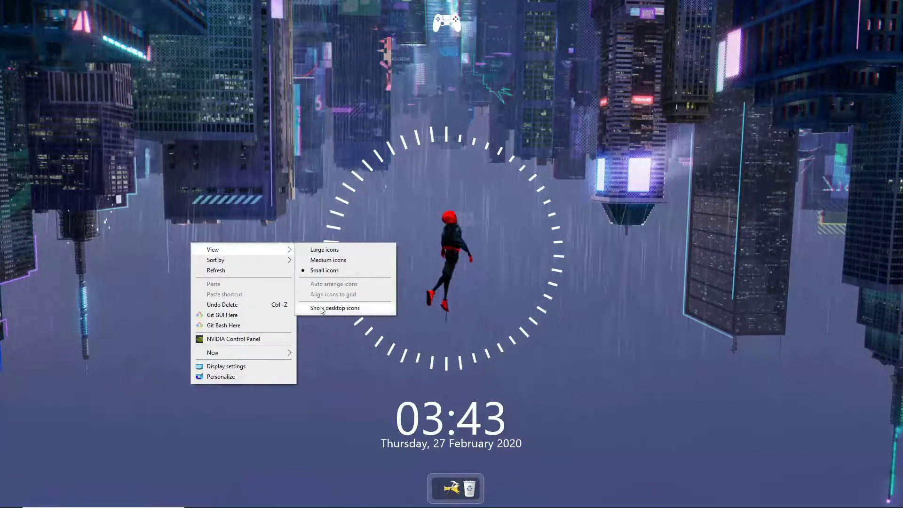
pyautogui.click(321, 308)
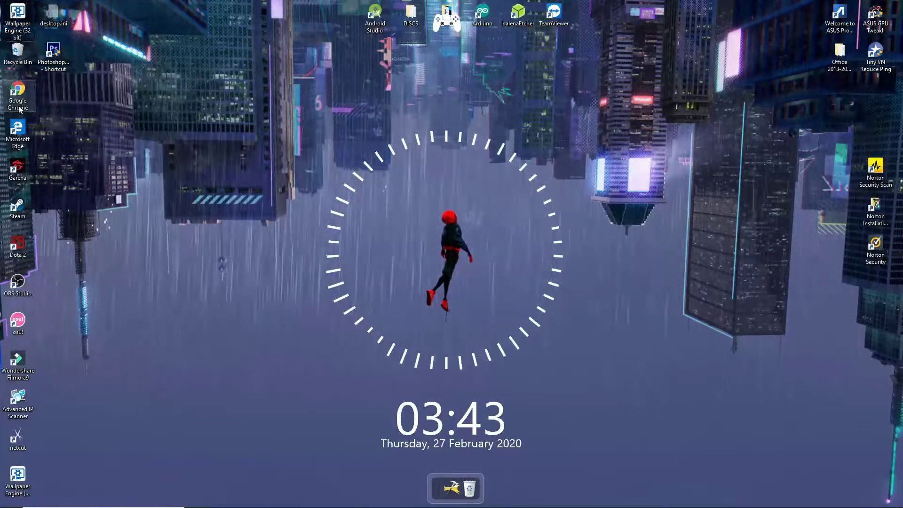
pyautogui.moveTo(437, 487)
pyautogui.mouseDown()
pyautogui.moveTo(456, 495)
pyautogui.moveTo(438, 493)
pyautogui.mouseUp()
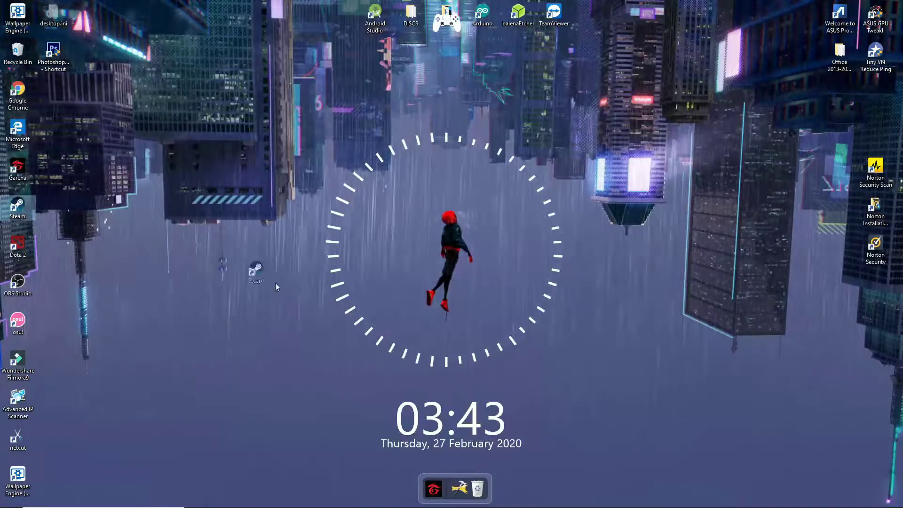
pyautogui.moveTo(428, 487); pyautogui.dragTo(425, 491)
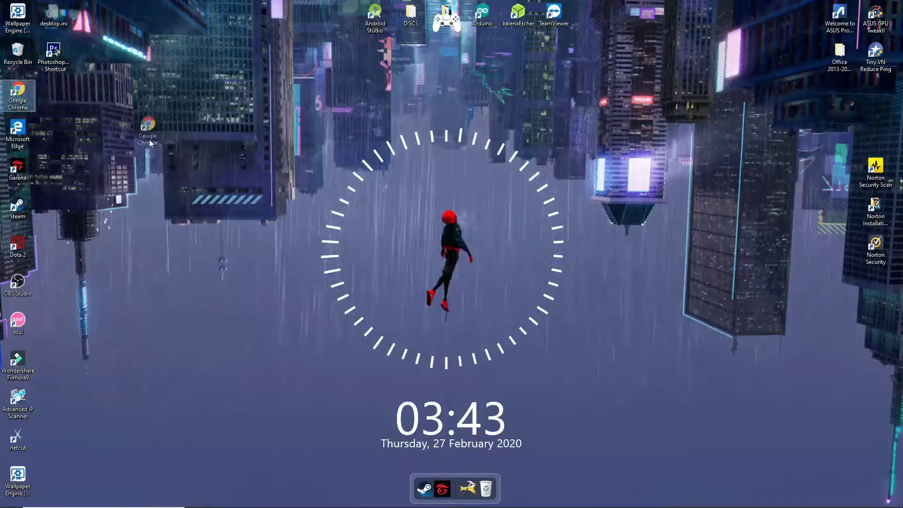
# Add Google Chrome, osu!, Filmora and Photoshop shortcuts to the dock
pyautogui.moveTo(150, 143); pyautogui.dragTo(287, 420)
pyautogui.moveTo(422, 499); pyautogui.dragTo(415, 490)
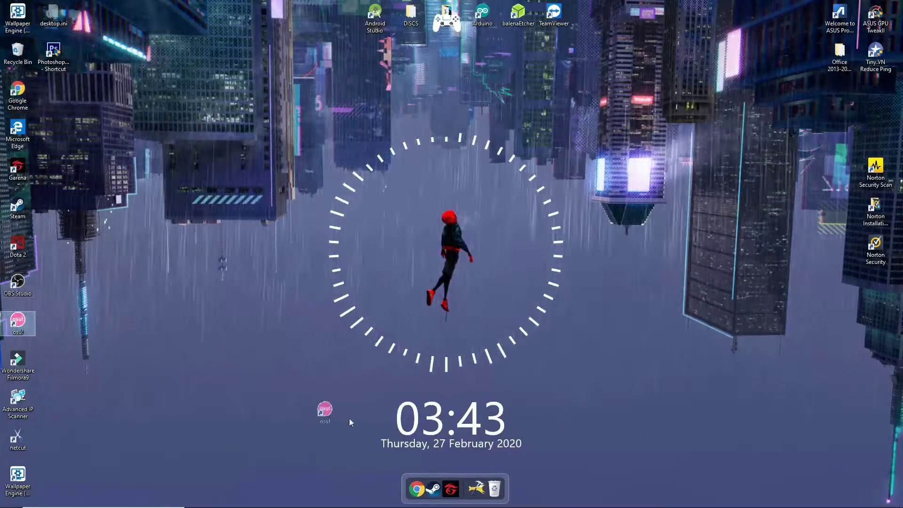
pyautogui.moveTo(450, 482); pyautogui.dragTo(419, 483)
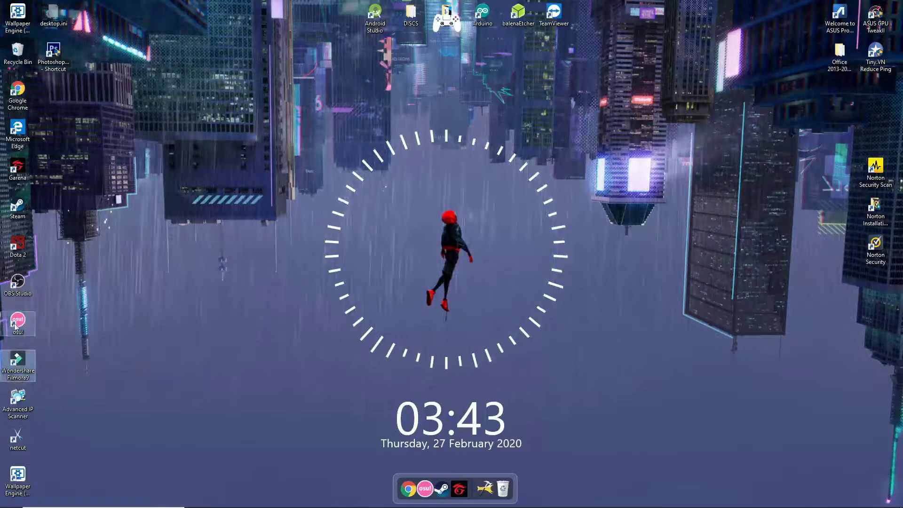
pyautogui.moveTo(403, 482); pyautogui.dragTo(398, 487)
pyautogui.moveTo(393, 455); pyautogui.dragTo(394, 494)
# Hide the desktop icons via View and refresh the desktop
pyautogui.rightClick(217, 350)
pyautogui.click(269, 379)
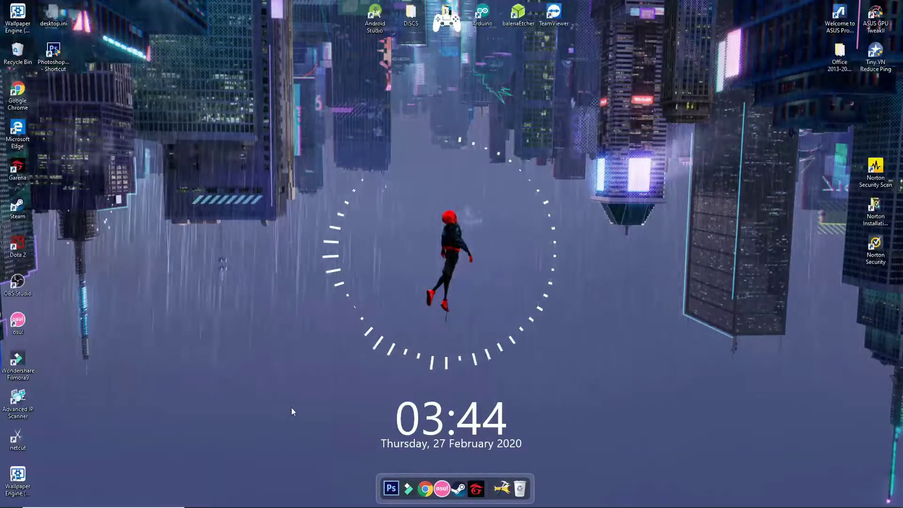
pyautogui.rightClick(238, 337)
pyautogui.moveTo(292, 344)
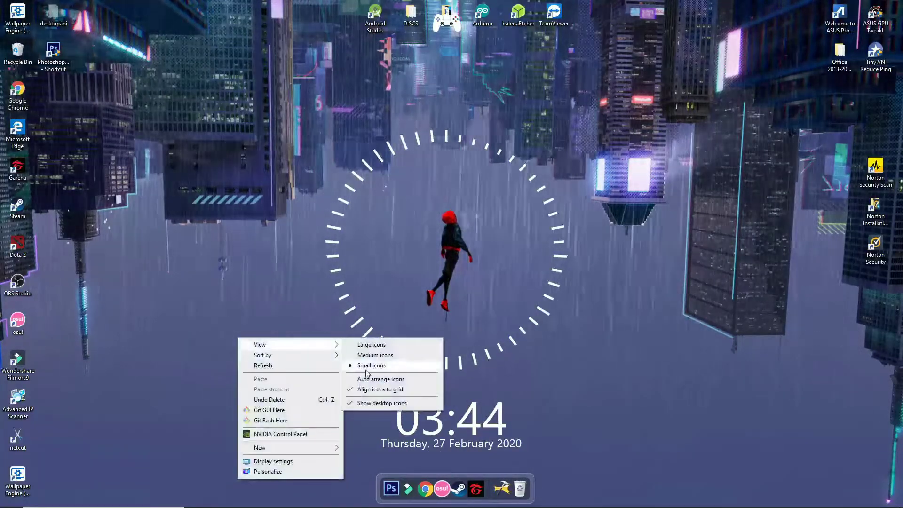
pyautogui.click(374, 403)
pyautogui.rightClick(218, 294)
pyautogui.click(263, 322)
pyautogui.rightClick(219, 322)
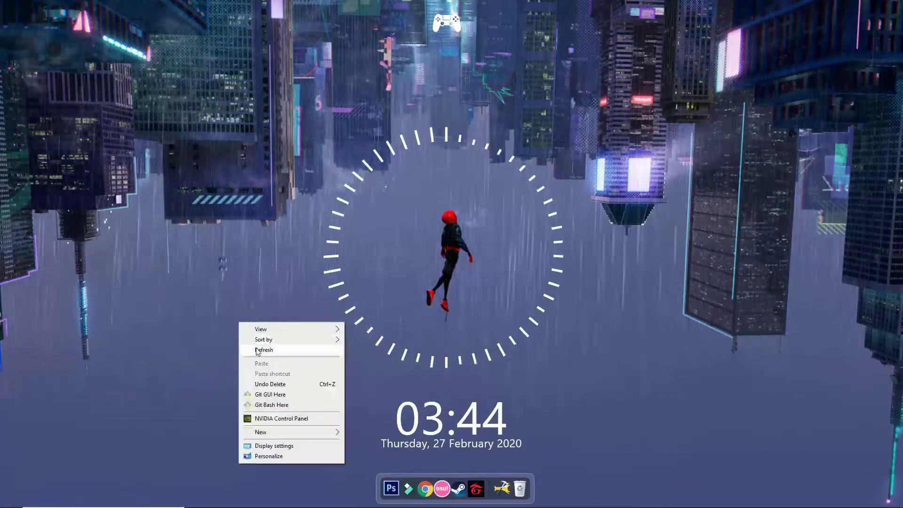
pyautogui.click(264, 350)
# Review the Behavior, Style, Icons and General pages of Dock Settings, accept, and refresh the desktop
pyautogui.rightClick(494, 492)
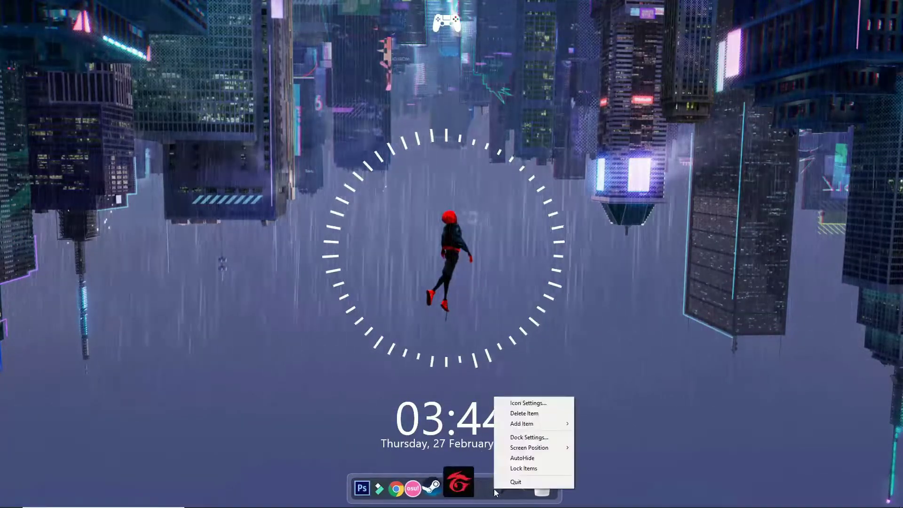
pyautogui.click(520, 438)
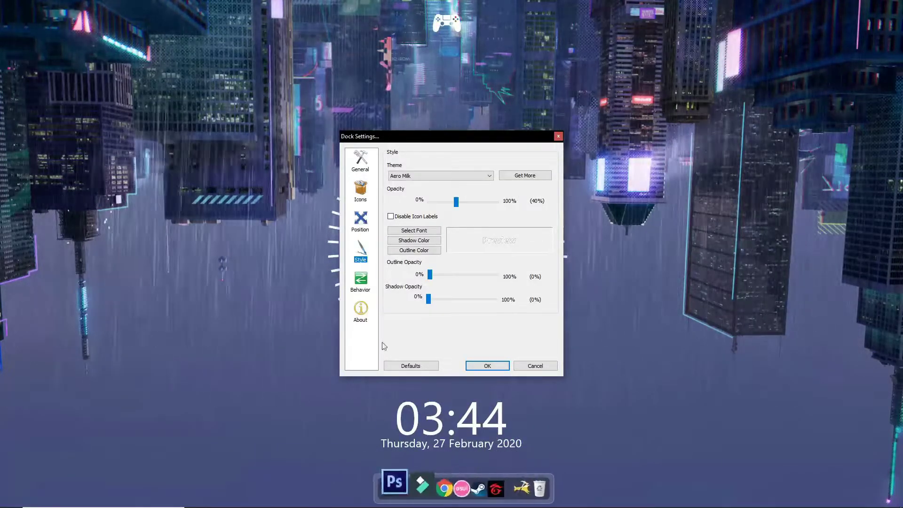
pyautogui.click(361, 281)
pyautogui.click(361, 247)
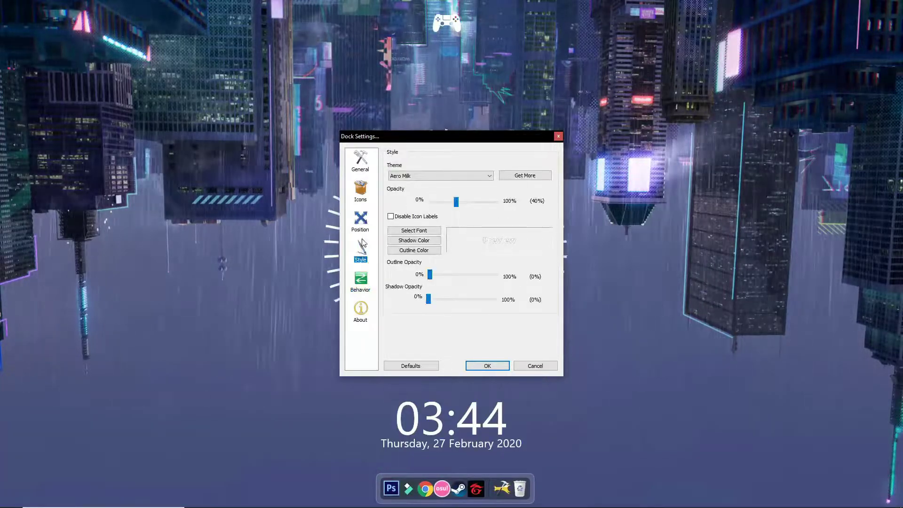
pyautogui.click(360, 190)
pyautogui.click(360, 160)
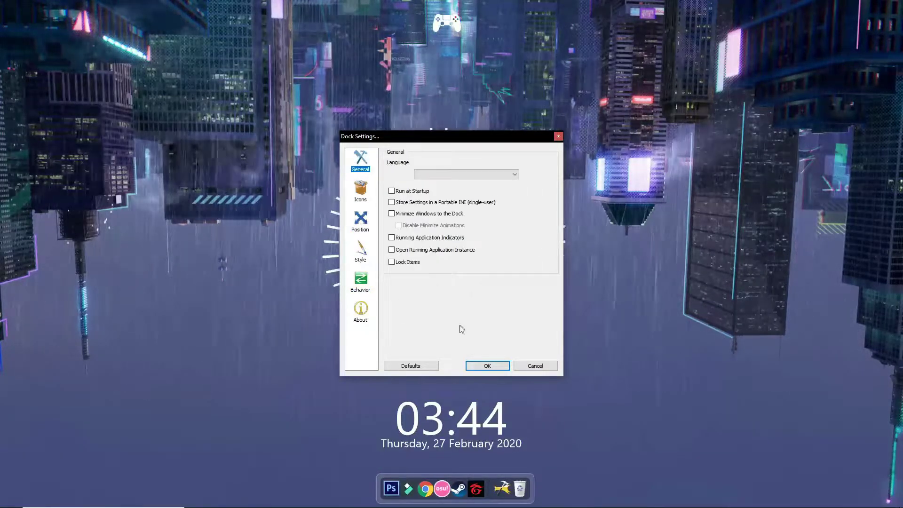
pyautogui.click(487, 366)
pyautogui.rightClick(742, 368)
pyautogui.click(767, 375)
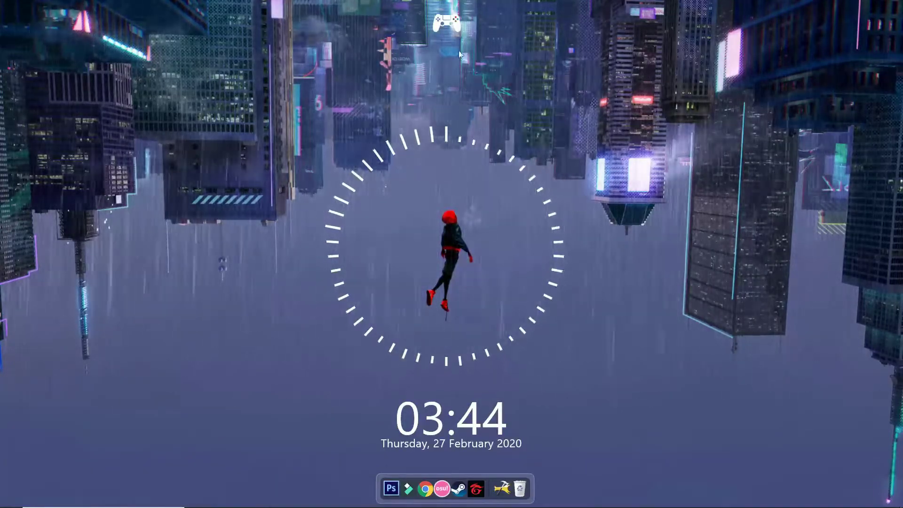
# Open the GameHUB launcher and browse its emulator, PC games and app shortcut pages
pyautogui.click(447, 22)
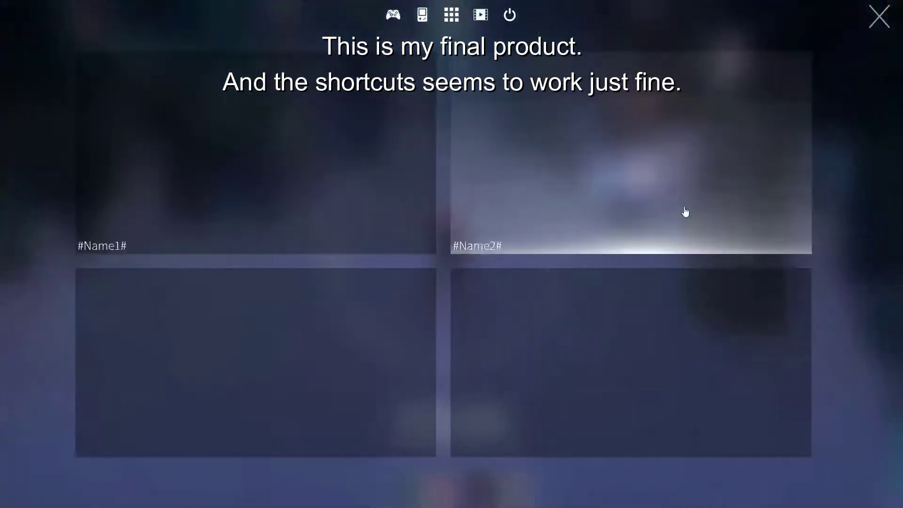
pyautogui.click(422, 14)
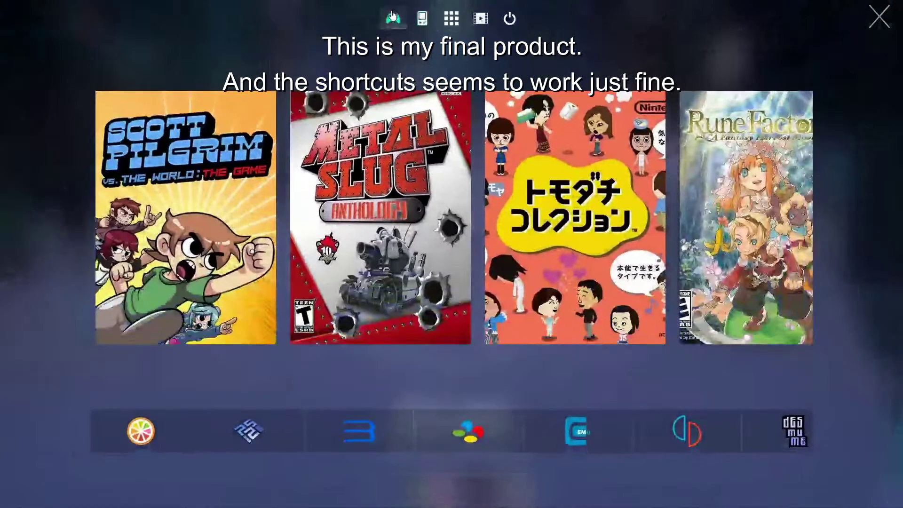
pyautogui.click(393, 15)
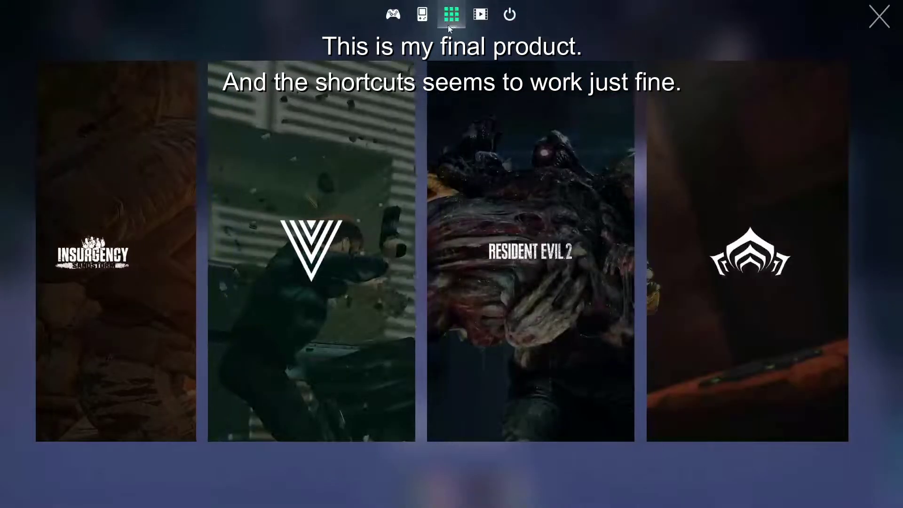
pyautogui.click(451, 15)
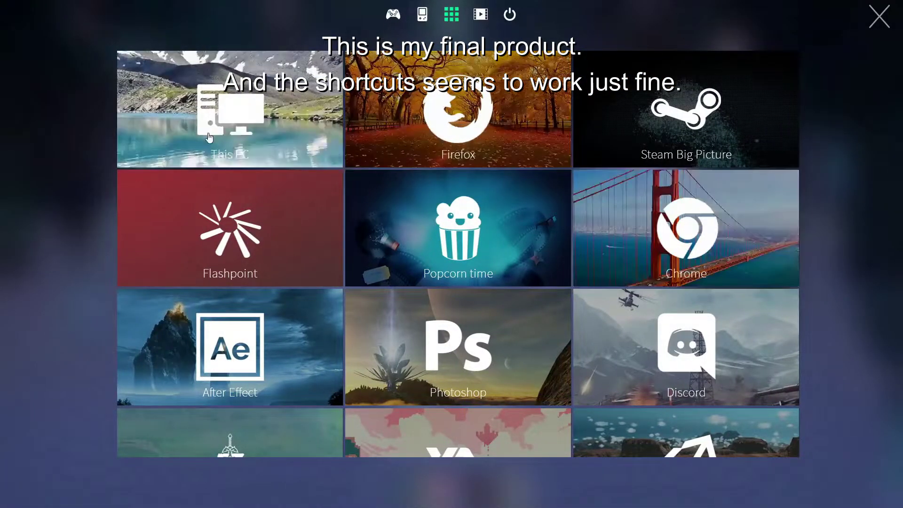
# Open This PC from the launcher's tile, then close the Explorer window
pyautogui.click(208, 133)
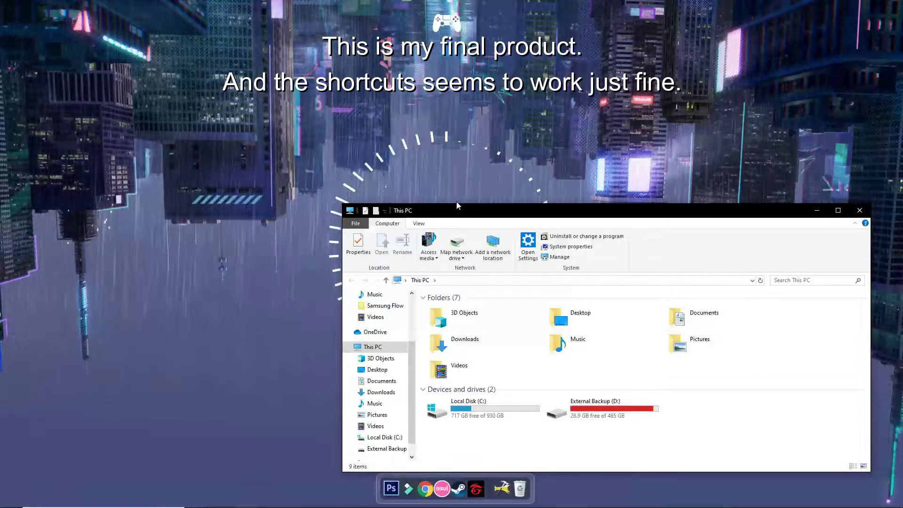
pyautogui.moveTo(464, 206); pyautogui.dragTo(397, 154)
pyautogui.click(796, 161)
pyautogui.rightClick(673, 333)
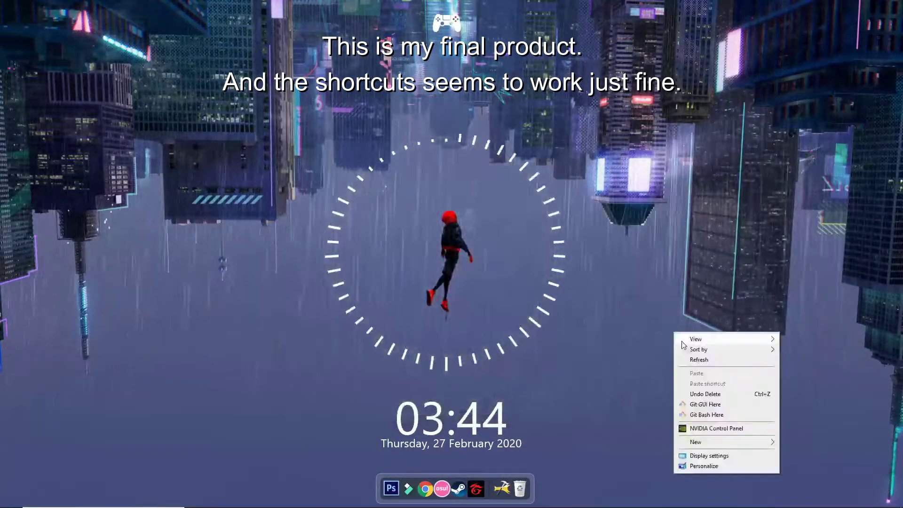
pyautogui.rightClick(690, 355)
pyautogui.rightClick(691, 354)
pyautogui.click(713, 381)
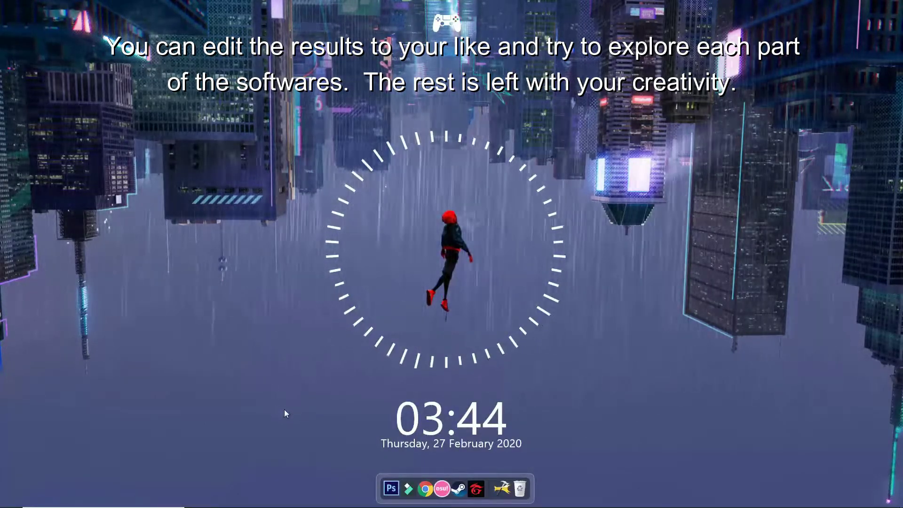
pyautogui.moveTo(357, 489)
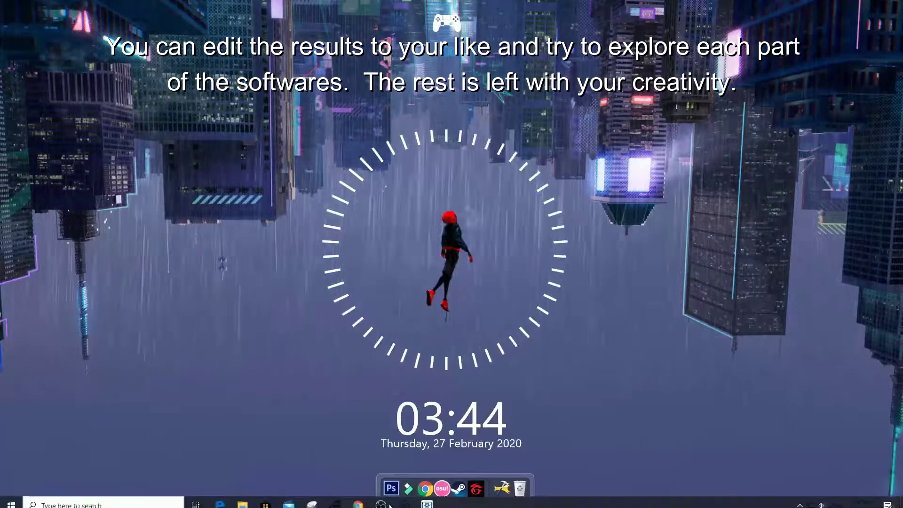
# Restore Chrome and go from the Rainmeter tab to the Elegant Clock Rainmeter Skin page
pyautogui.click(358, 498)
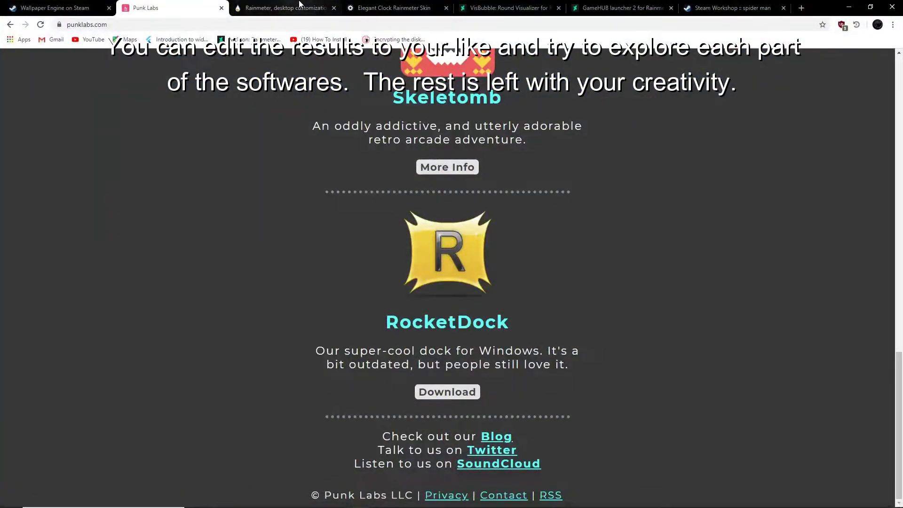
pyautogui.click(299, 4)
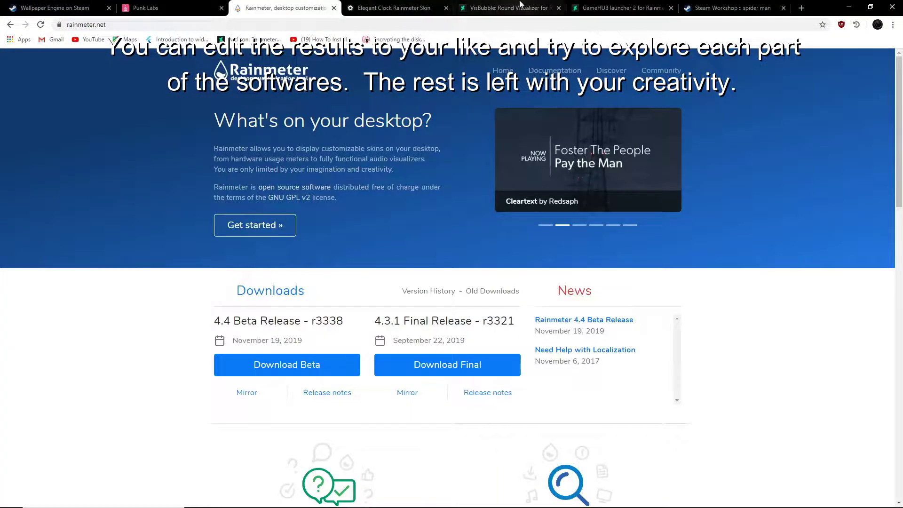
pyautogui.click(423, 4)
pyautogui.scroll(2, 414, 91)
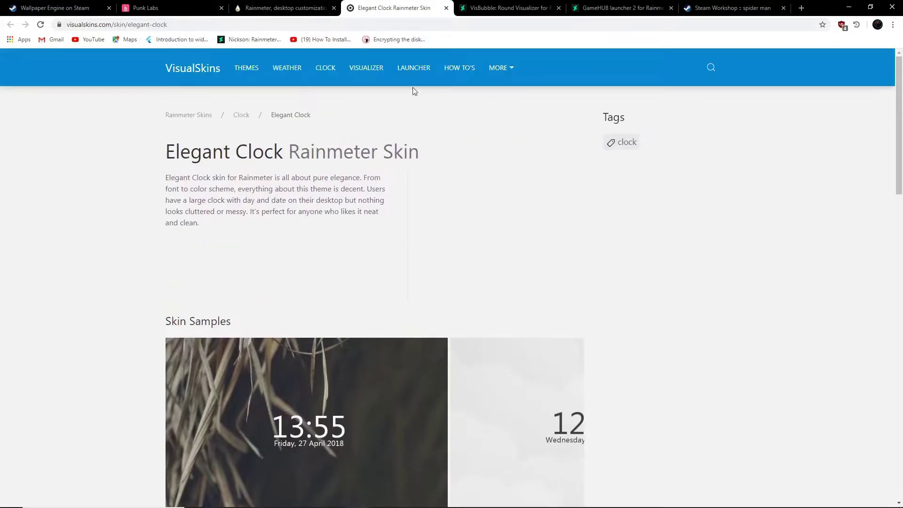